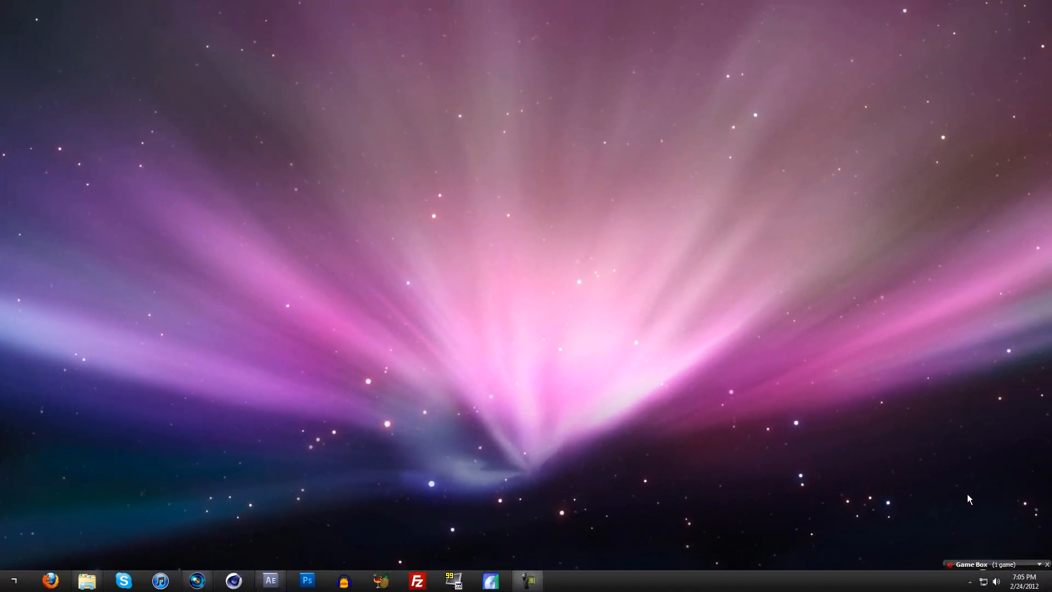
# Step: Close the Game Box widget, then switch to After Effects with the playhead at 0;00;01;10 in the pistol switch composition
pyautogui.click(1047, 564)
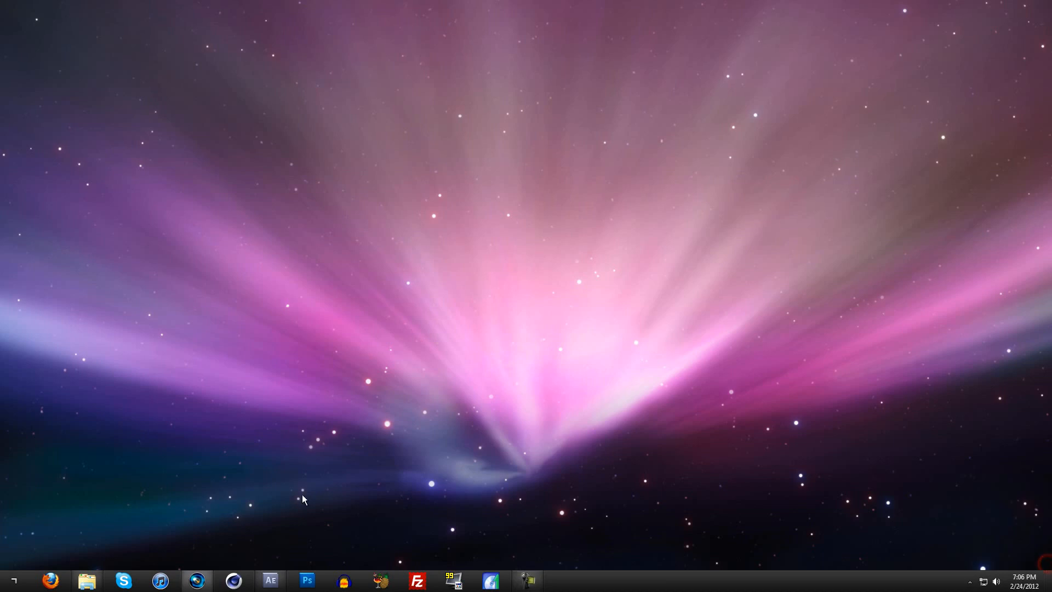
pyautogui.moveTo(274, 581)
pyautogui.click(273, 580)
pyautogui.moveTo(485, 395); pyautogui.dragTo(444, 390)
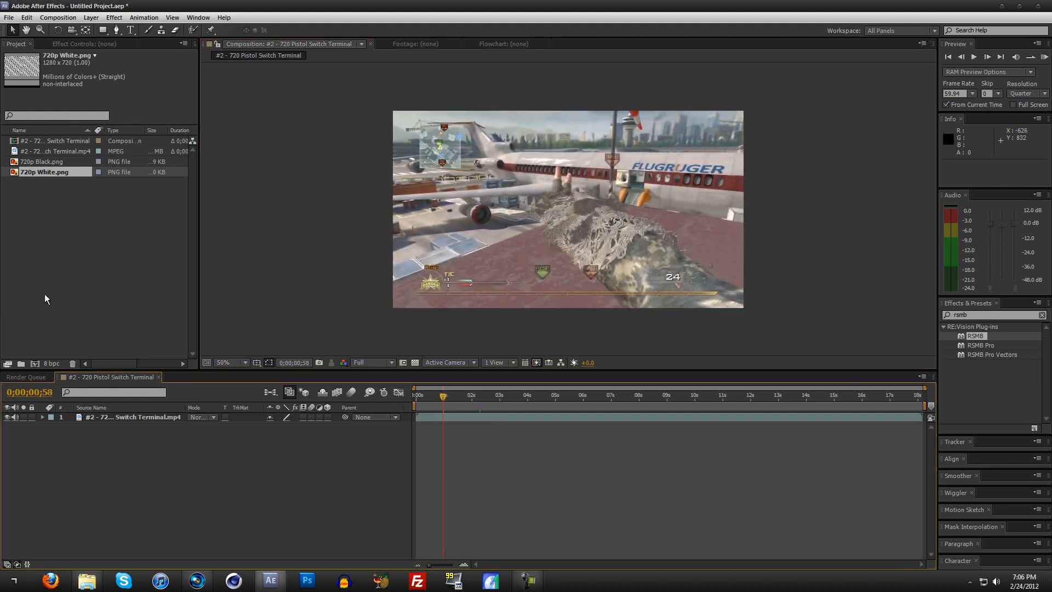
pyautogui.click(448, 395)
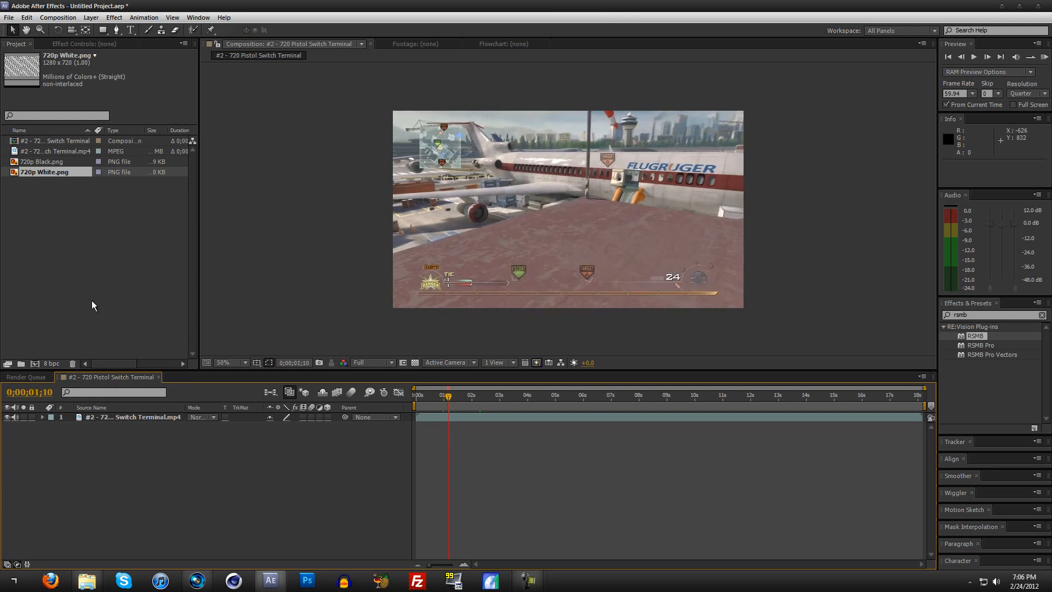
# Step: Add 720p Black.png to the timeline above the Switch Terminal clip
pyautogui.click(40, 206)
pyautogui.click(40, 162)
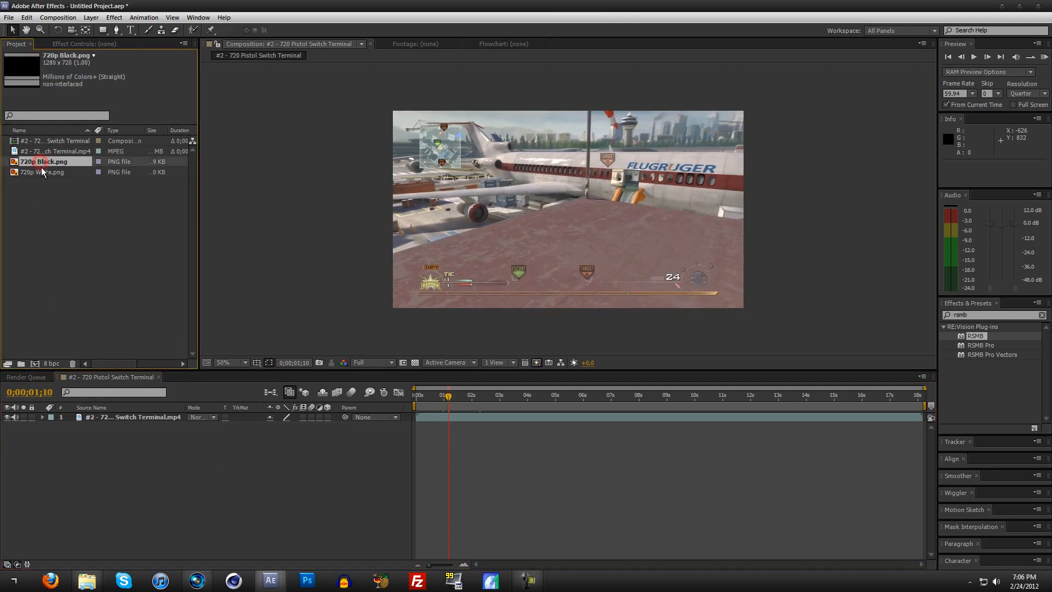
pyautogui.click(43, 172)
pyautogui.click(44, 164)
pyautogui.click(44, 172)
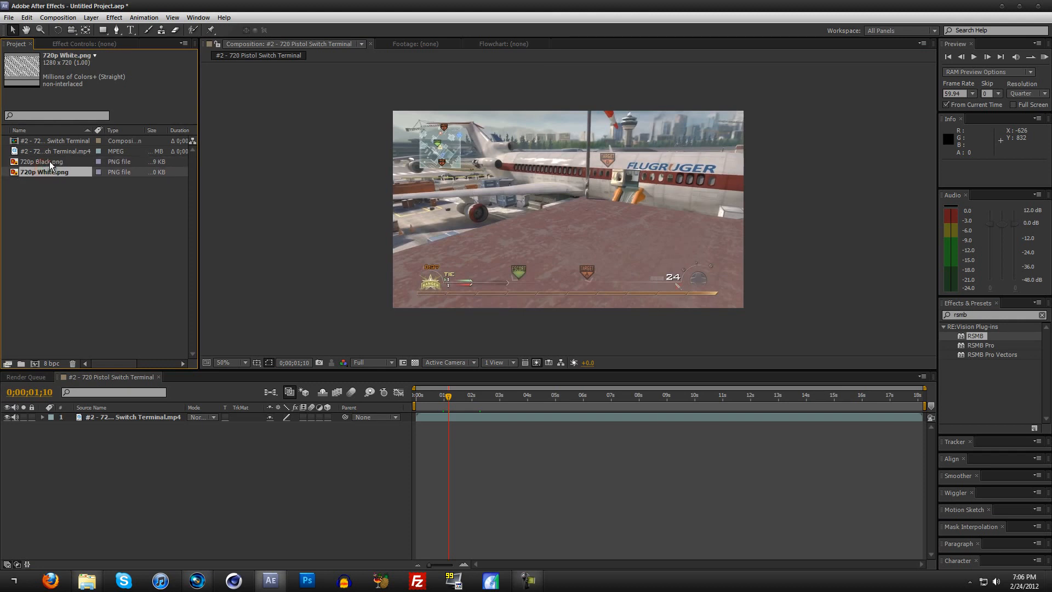
pyautogui.moveTo(50, 161); pyautogui.dragTo(107, 414)
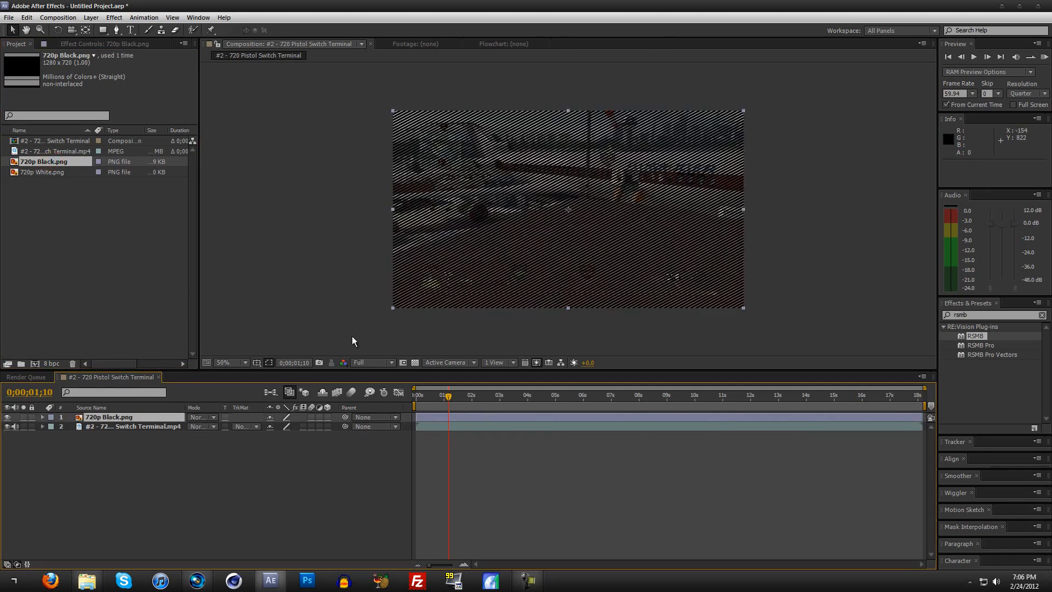
# Step: Set the opacity of the 720p Black.png layer to 5%
pyautogui.click(114, 416)
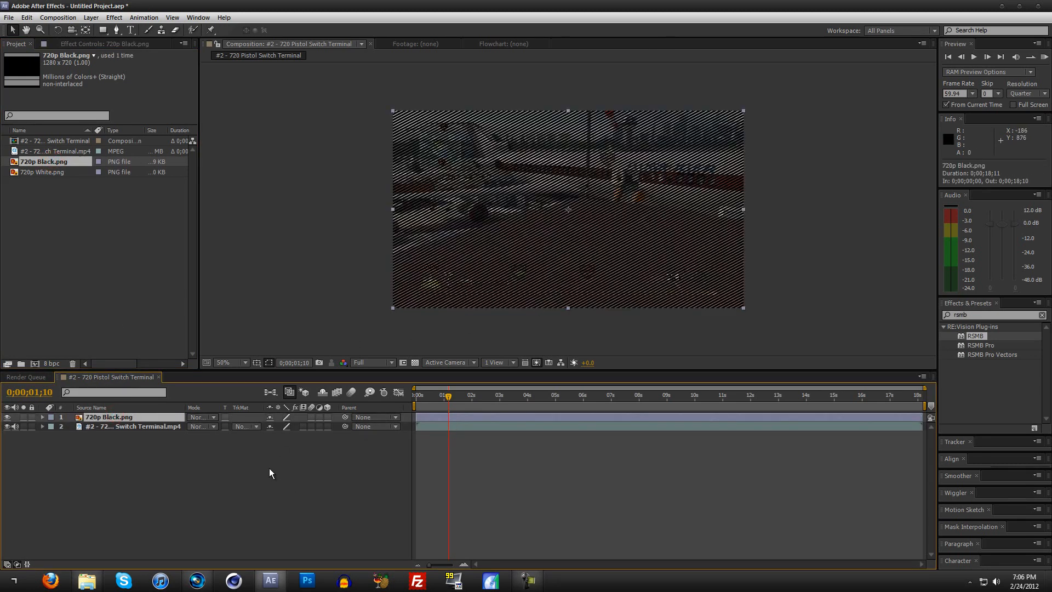
pyautogui.press('t')
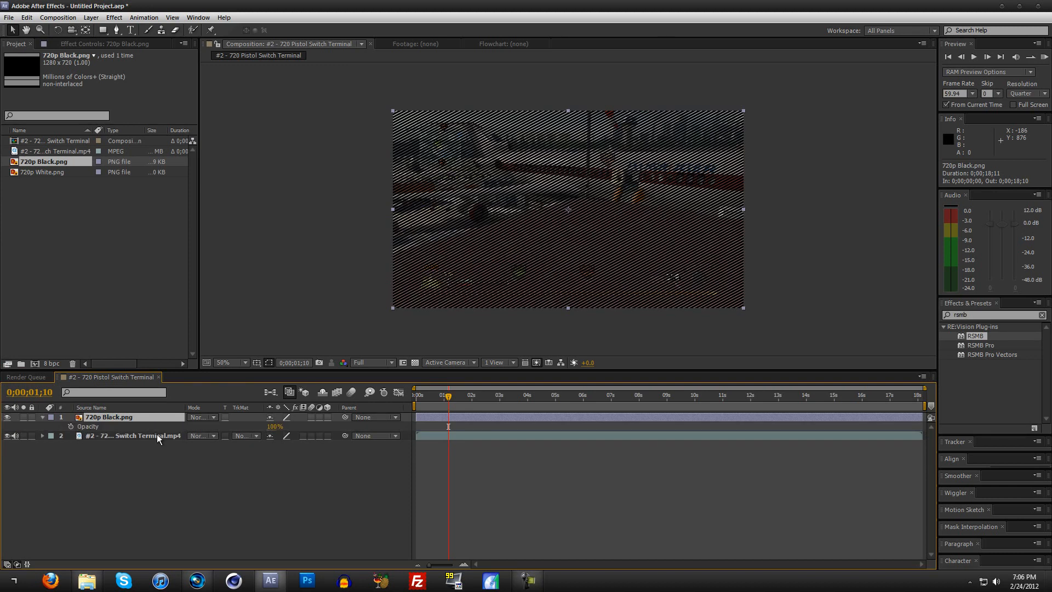
pyautogui.click(270, 426)
pyautogui.write('5')
pyautogui.press('Return')
# Step: Inspect the black line overlay on the footage up close and at several points along the clip
pyautogui.moveTo(511, 395); pyautogui.dragTo(718, 395)
pyautogui.scroll(1, 540, 329)
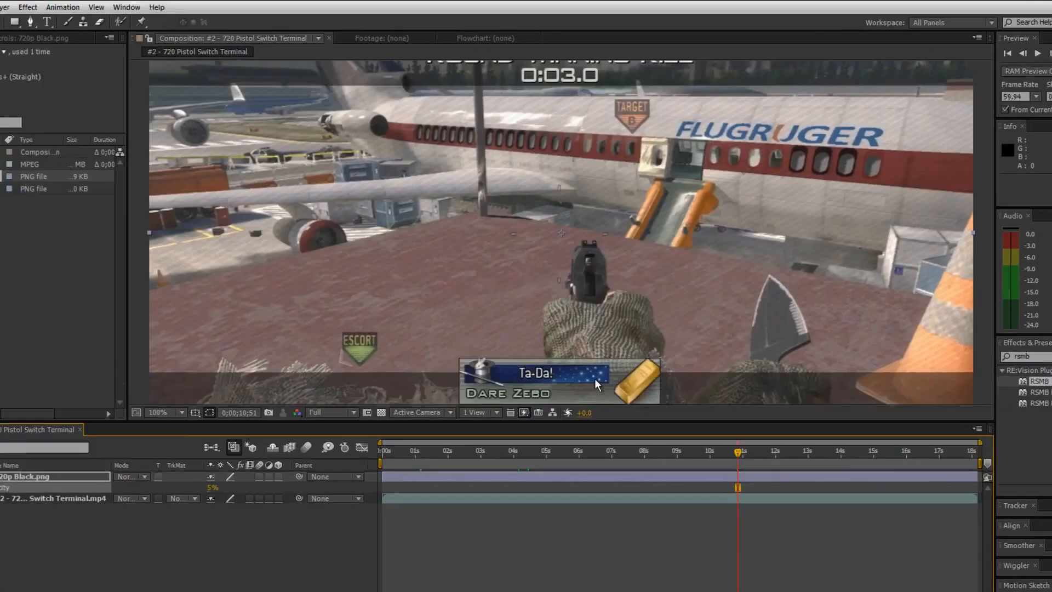
pyautogui.scroll(1, 462, 422)
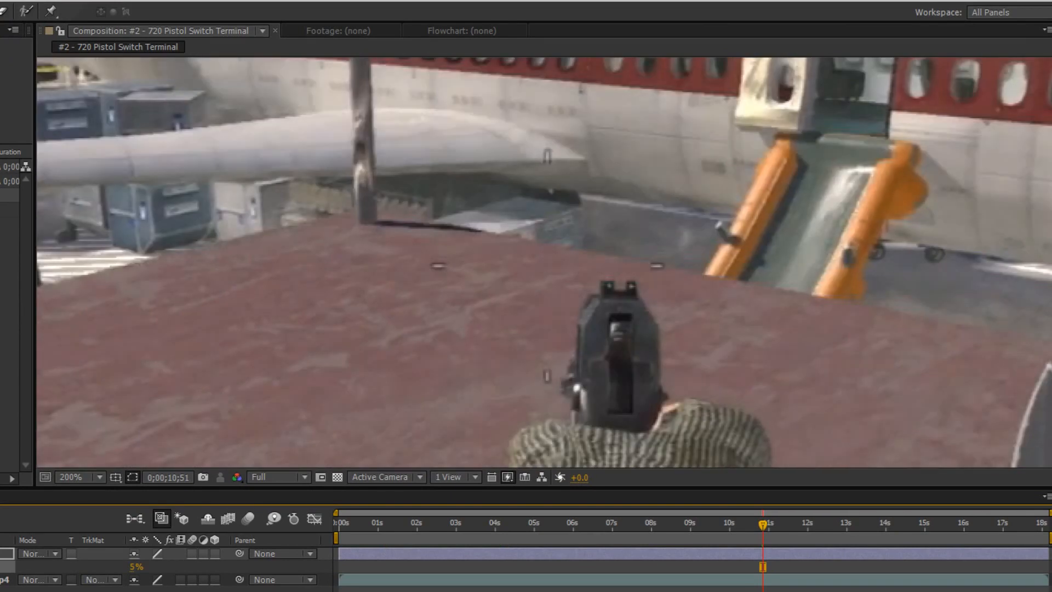
pyautogui.scroll(-2, 380, 432)
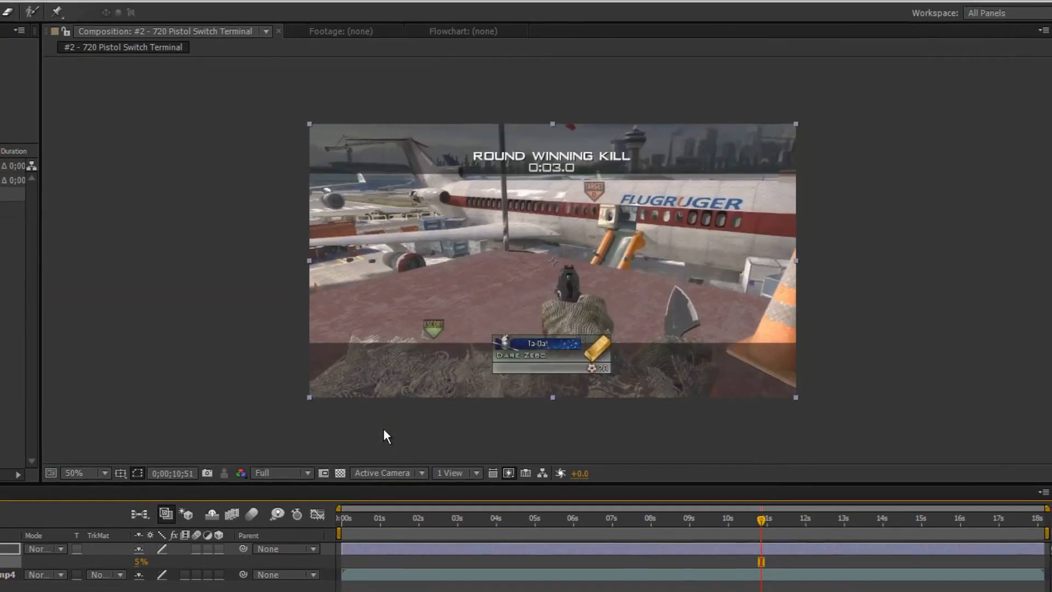
pyautogui.scroll(-1, 496, 445)
pyautogui.scroll(3, 527, 345)
pyautogui.scroll(1, 523, 345)
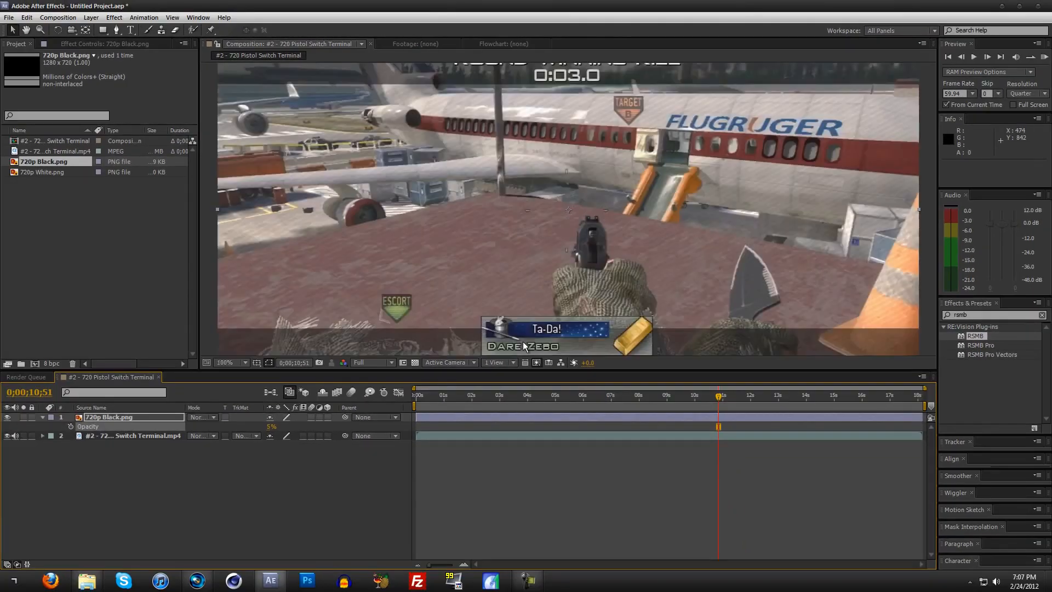
pyautogui.scroll(-1, 523, 346)
pyautogui.moveTo(473, 399)
pyautogui.mouseDown()
pyautogui.moveTo(413, 397)
pyautogui.moveTo(469, 403)
pyautogui.mouseUp()
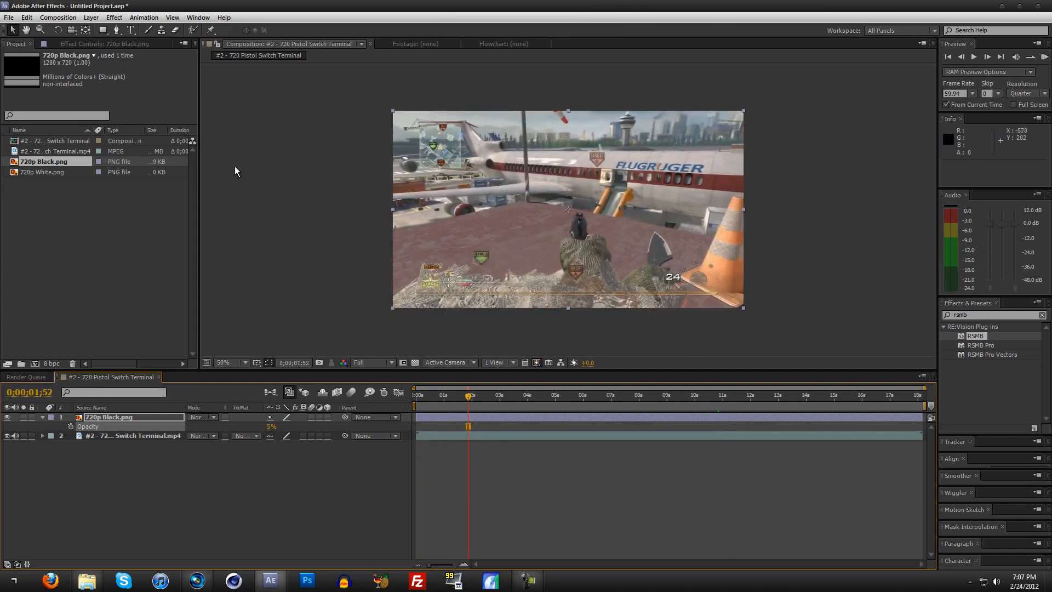
# Step: Add 720p White.png as the uppermost layer, hide the 720p Black.png layer and reveal the white layer's opacity
pyautogui.click(106, 420)
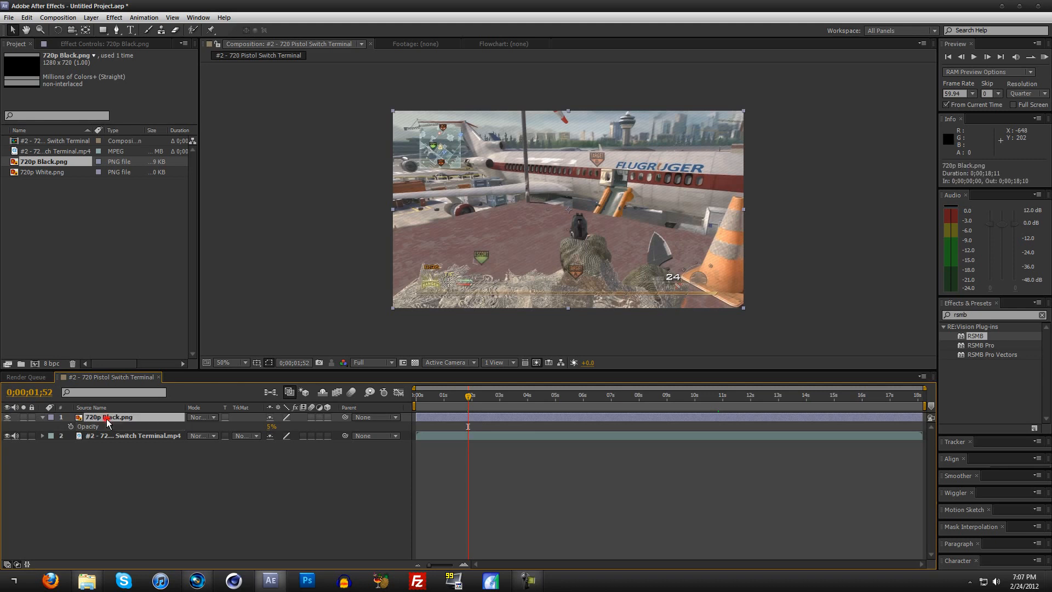
pyautogui.click(50, 173)
pyautogui.moveTo(51, 174); pyautogui.dragTo(120, 418)
pyautogui.click(7, 427)
pyautogui.press('t')
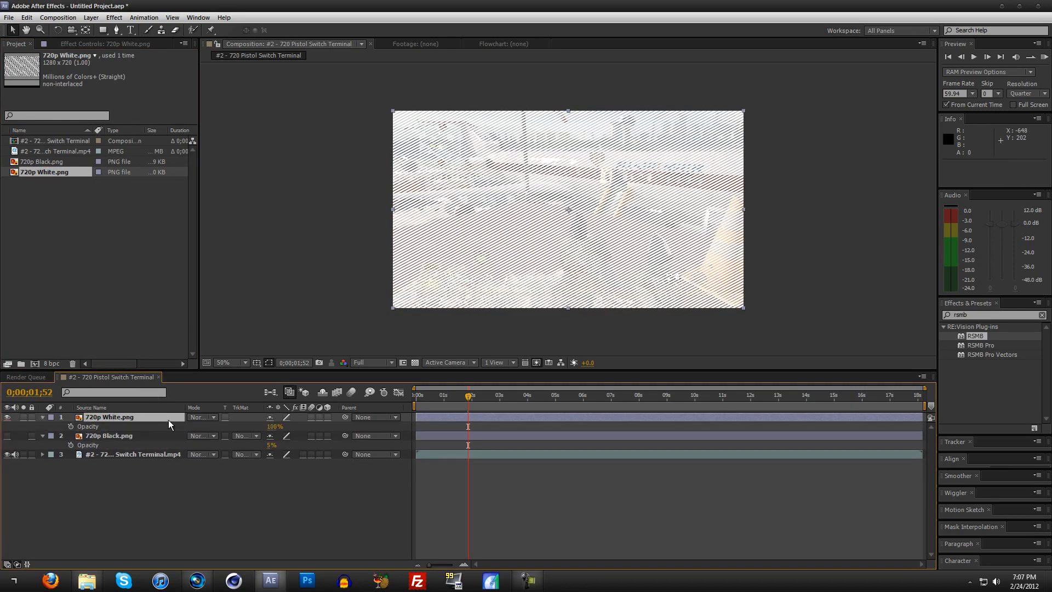
# Step: Set the opacity of the 720p White.png layer to 5%
pyautogui.click(274, 427)
pyautogui.write('5')
pyautogui.press('Return')
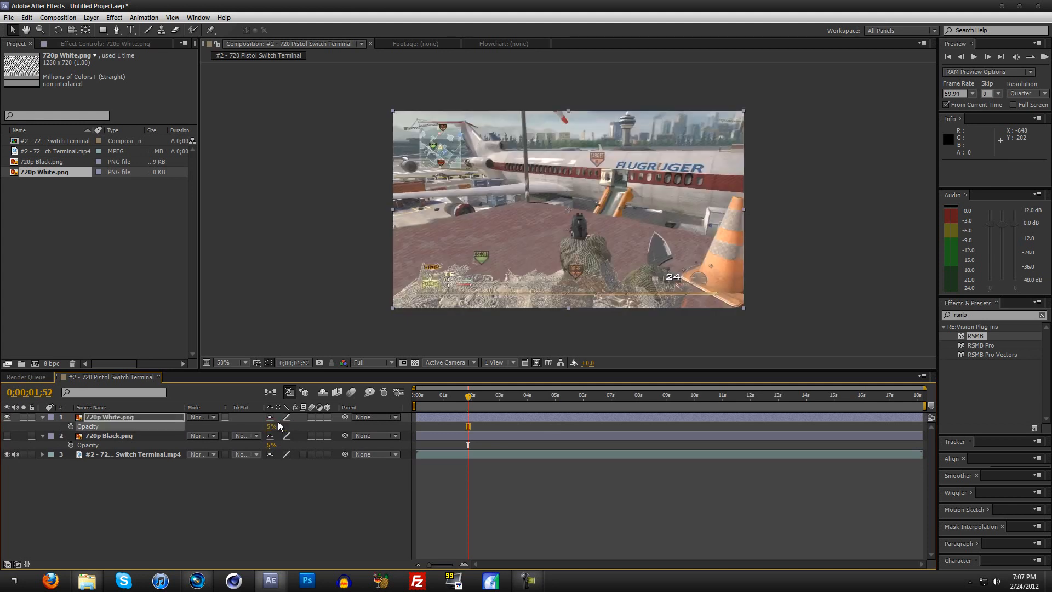
# Step: Examine the footage around 0;00;04;28 with the white line overlay hidden and shown
pyautogui.moveTo(501, 399); pyautogui.dragTo(540, 396)
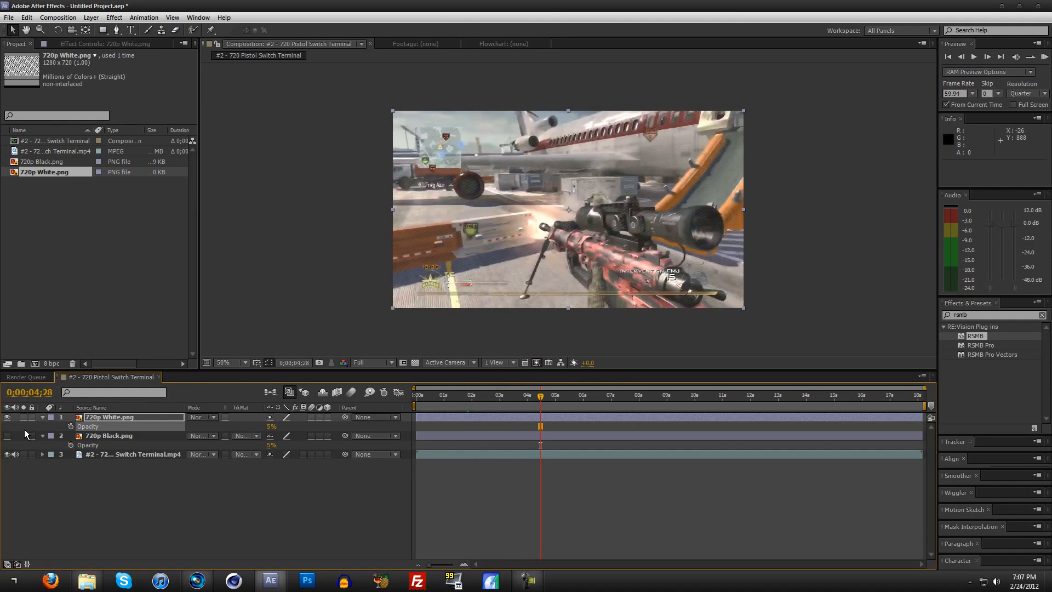
pyautogui.click(7, 418)
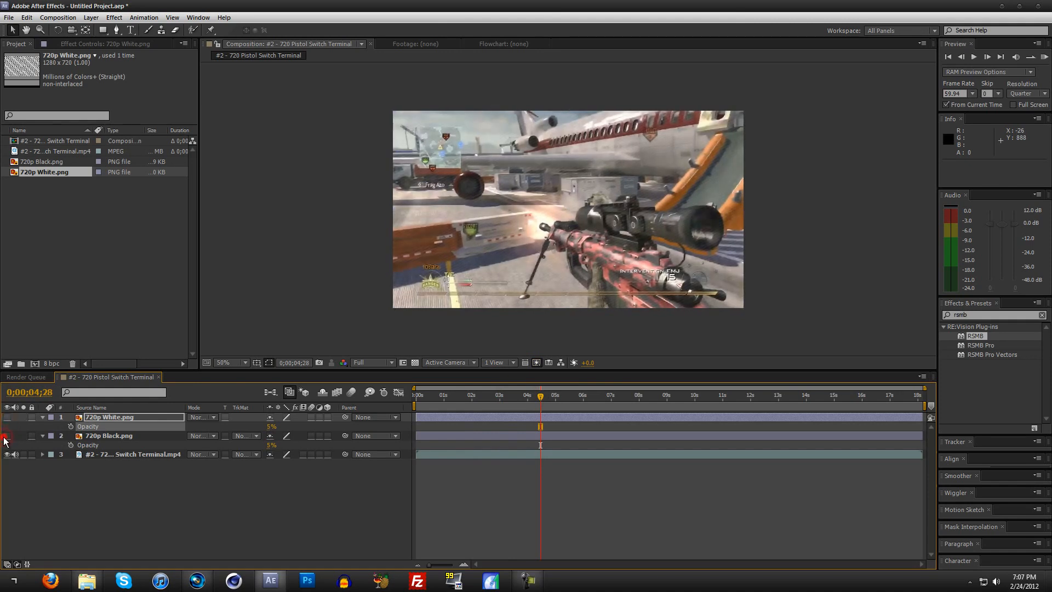
pyautogui.click(7, 417)
pyautogui.click(115, 533)
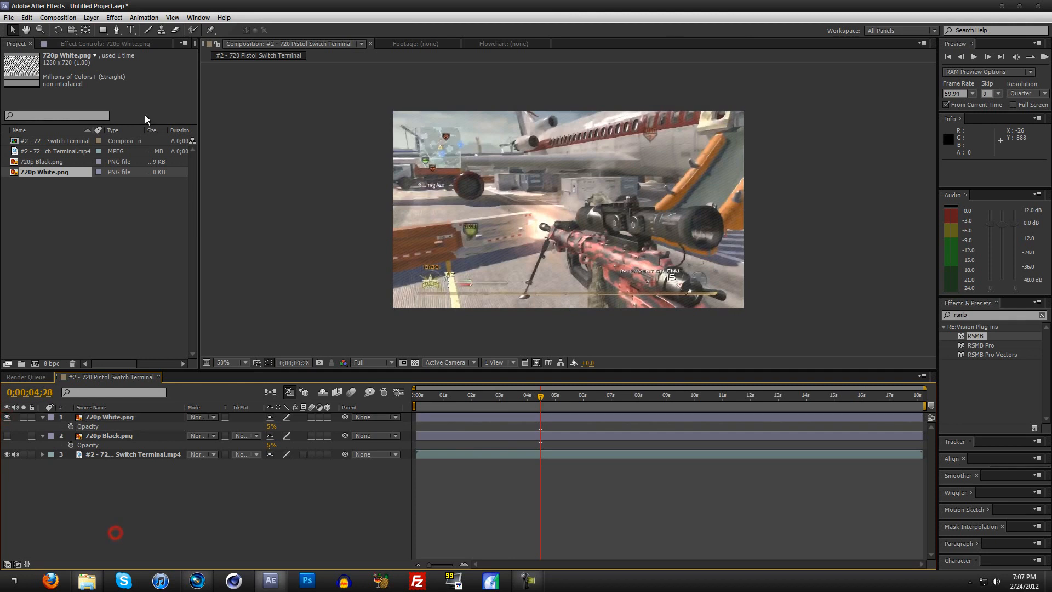
# Step: Create a new adjustment layer, apply the Magic Bullet Looks effect to it and open the look editor
pyautogui.click(94, 20)
pyautogui.moveTo(137, 30)
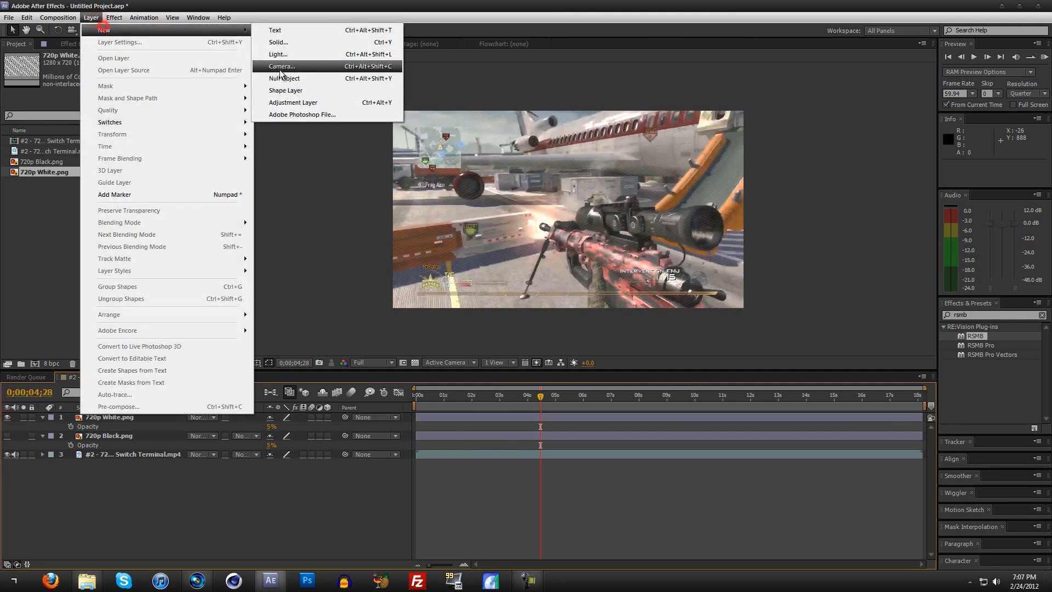
pyautogui.click(298, 102)
pyautogui.click(114, 18)
pyautogui.click(147, 204)
pyautogui.click(274, 203)
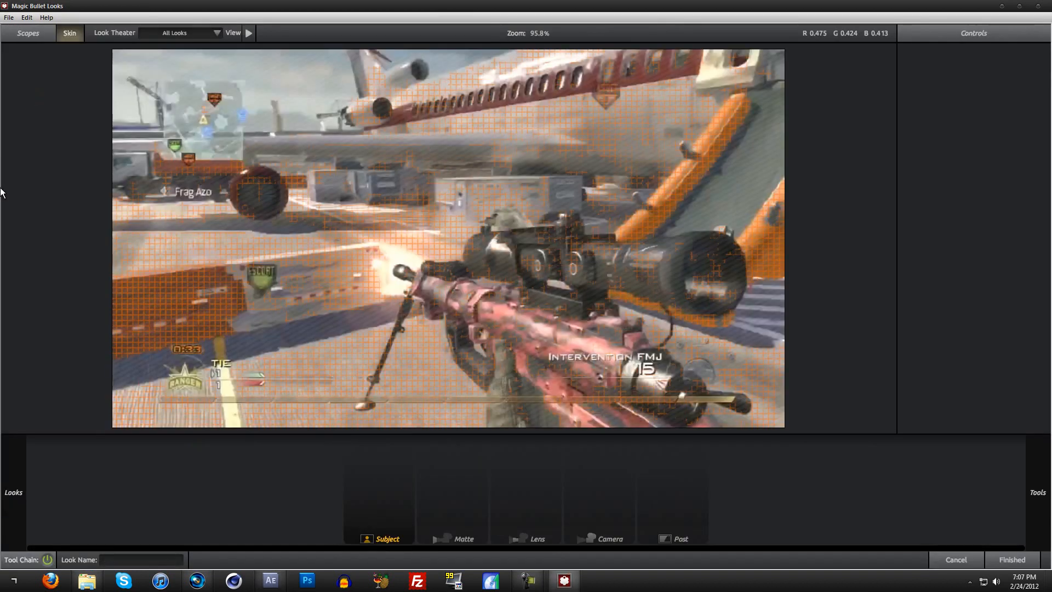
# Step: Apply a look preset from the 2012 group to the adjustment layer and finish the look editor
pyautogui.moveTo(1, 191)
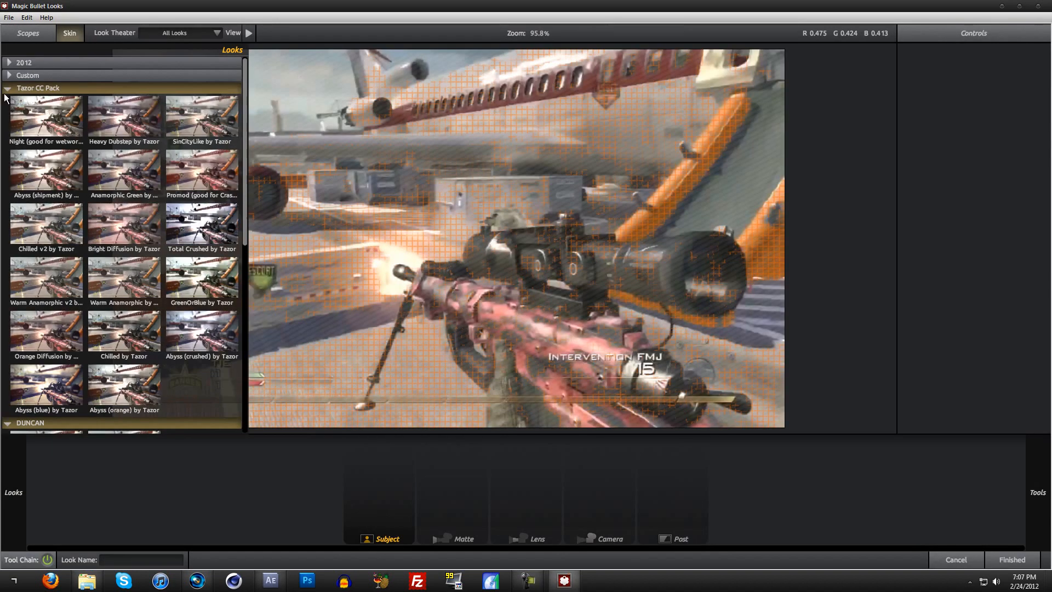
pyautogui.click(7, 88)
pyautogui.click(8, 101)
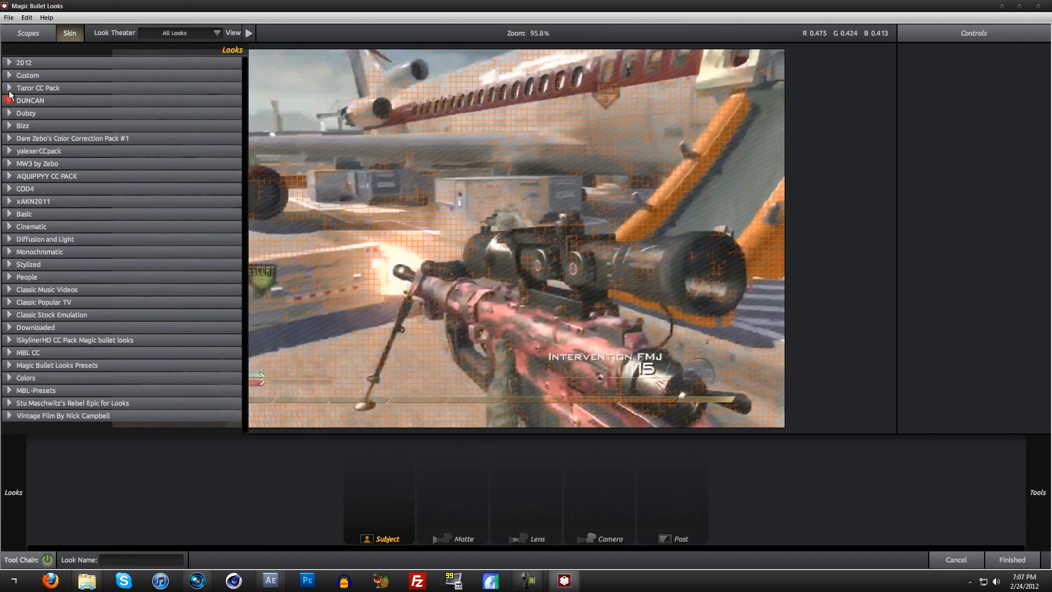
pyautogui.click(7, 62)
pyautogui.click(33, 92)
pyautogui.click(1013, 559)
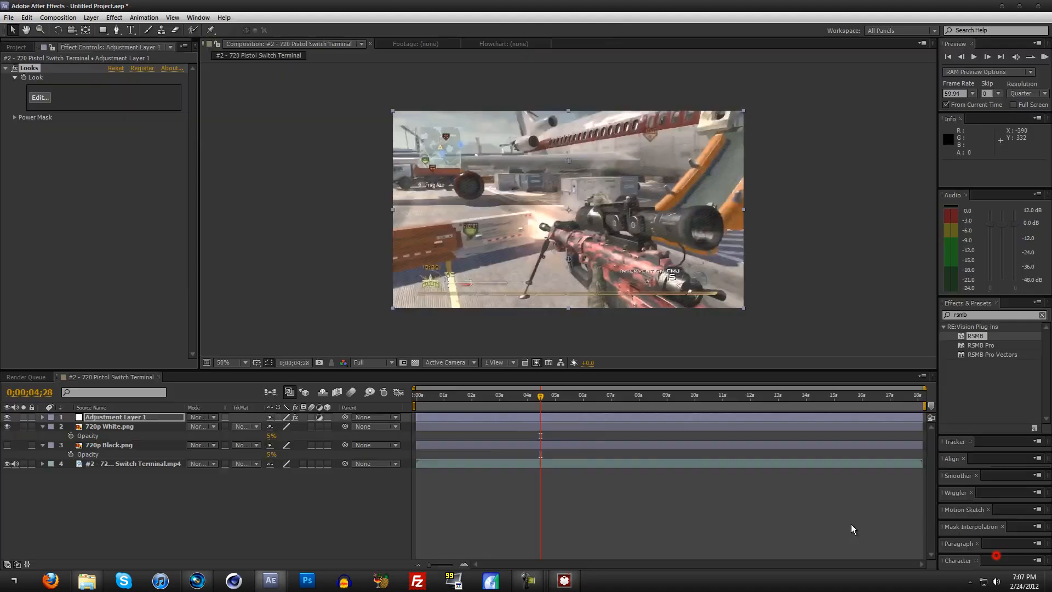
# Step: Compare the colour-corrected footage at 0;00;02;32 with the 720p White.png overlay hidden and shown
pyautogui.click(478, 396)
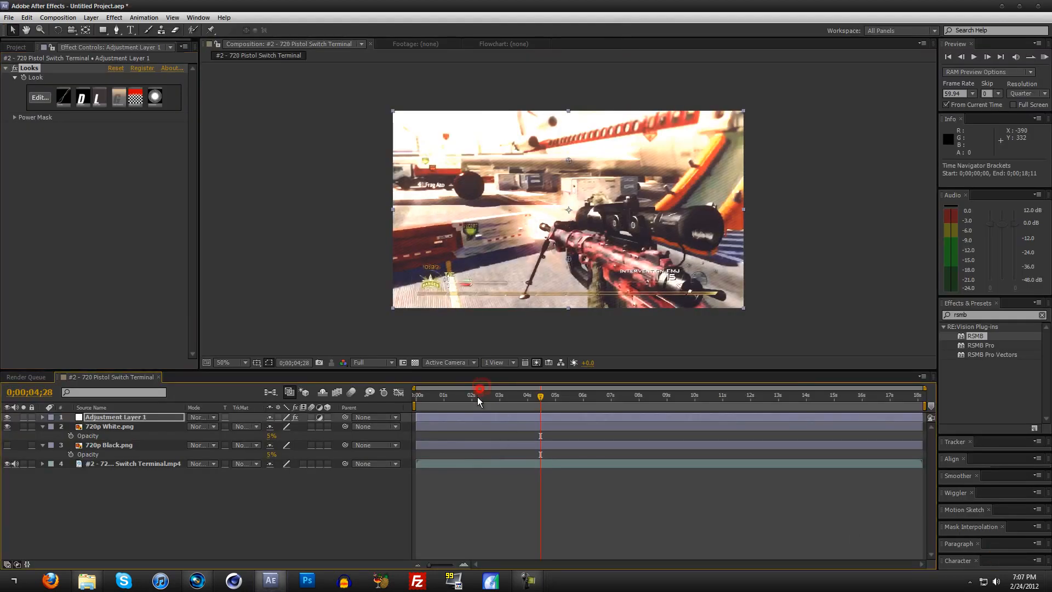
pyautogui.moveTo(483, 397); pyautogui.dragTo(486, 396)
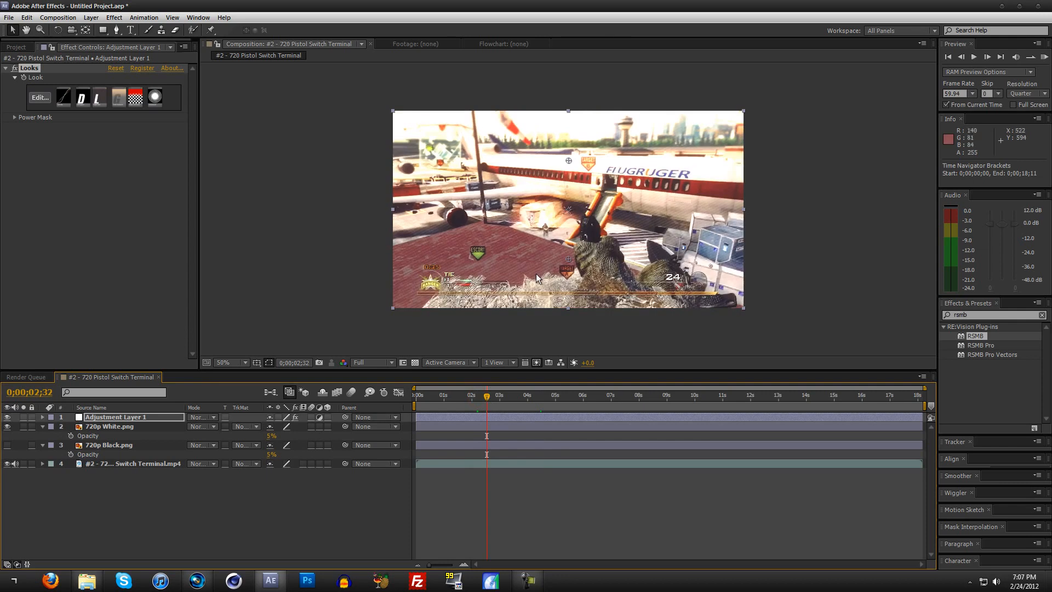
pyautogui.click(8, 426)
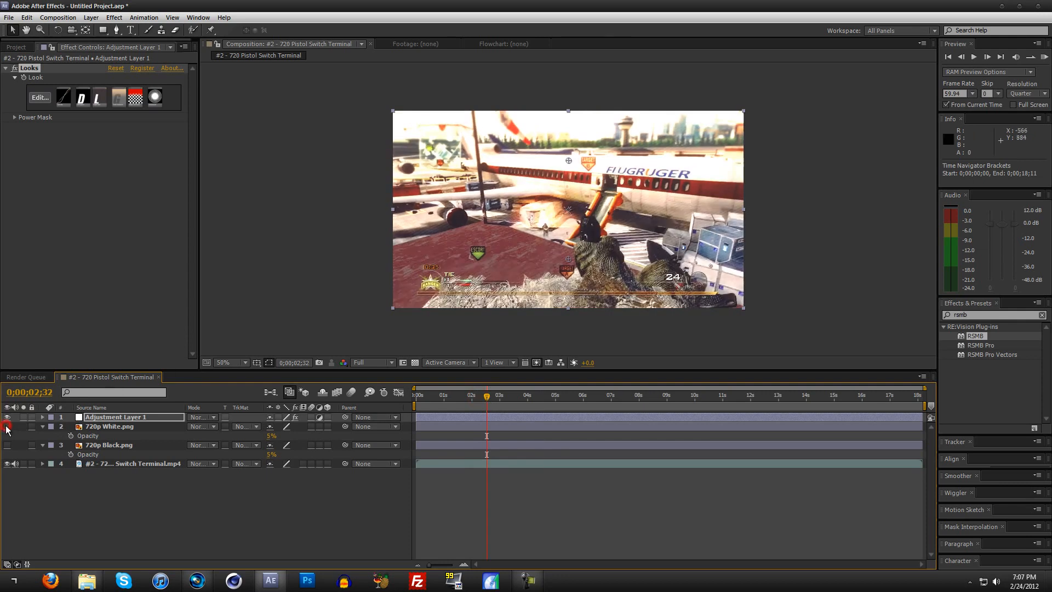
pyautogui.click(6, 427)
pyautogui.click(6, 427)
pyautogui.click(6, 427)
pyautogui.moveTo(120, 427)
pyautogui.mouseDown()
pyautogui.moveTo(121, 410)
pyautogui.moveTo(115, 437)
pyautogui.mouseUp()
pyautogui.click(7, 427)
pyautogui.click(7, 426)
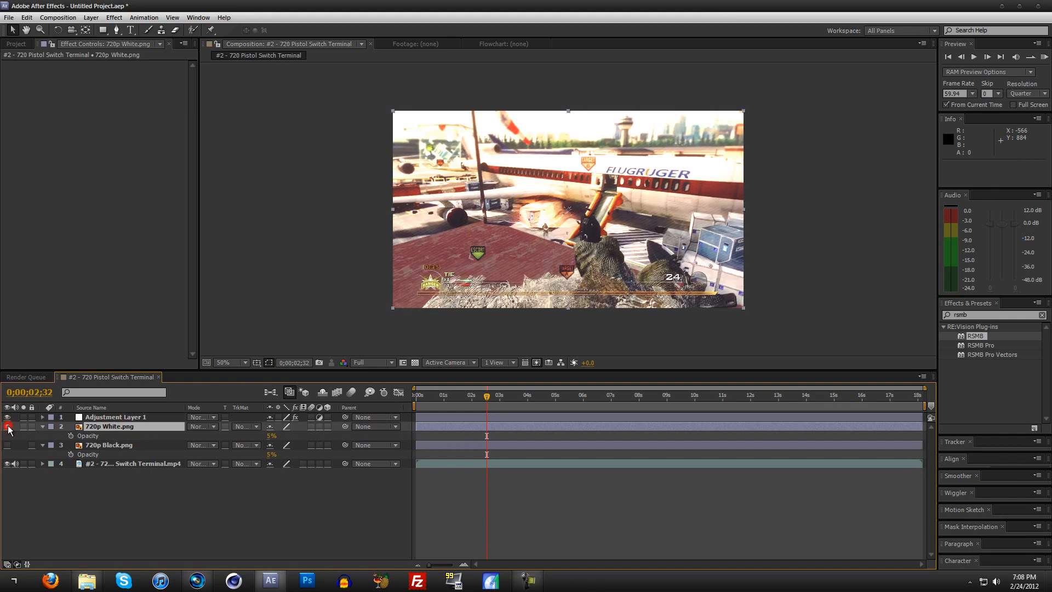
# Step: Delete the 720p White.png and 720p Black.png layers from the composition
pyautogui.press('Delete')
pyautogui.click(110, 429)
pyautogui.press('Delete')
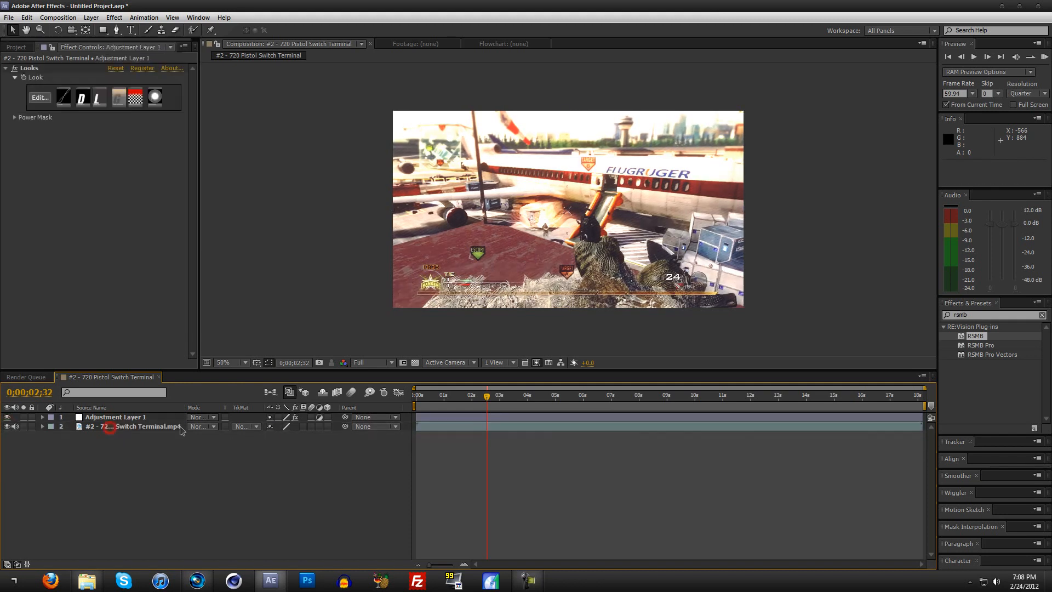
# Step: Move the playhead to 0;00;02;55 and hide the adjustment layer
pyautogui.click(111, 419)
pyautogui.moveTo(500, 401)
pyautogui.mouseDown()
pyautogui.moveTo(513, 397)
pyautogui.moveTo(499, 402)
pyautogui.mouseUp()
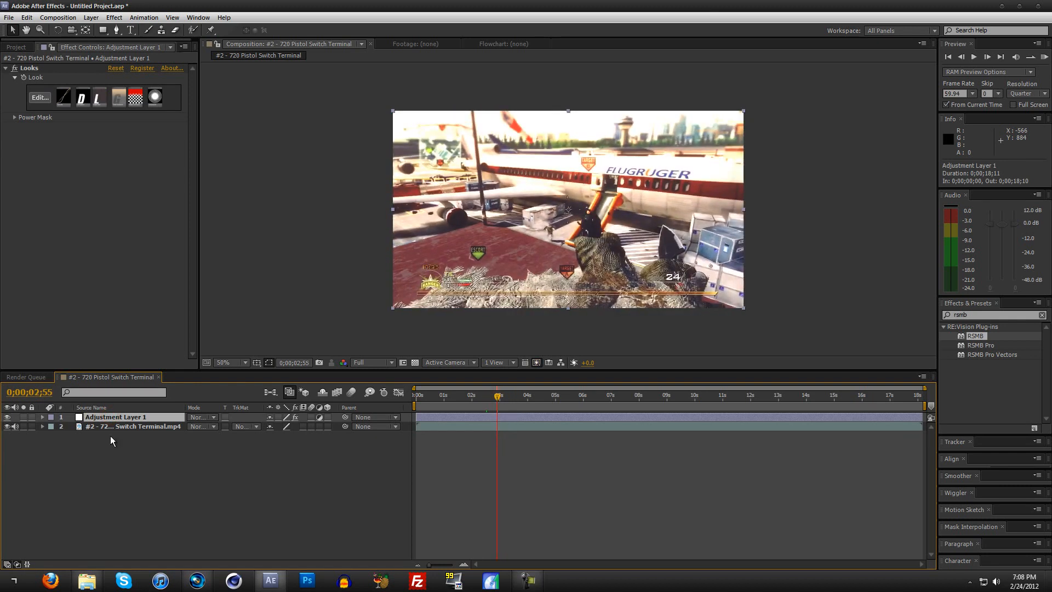
pyautogui.click(7, 417)
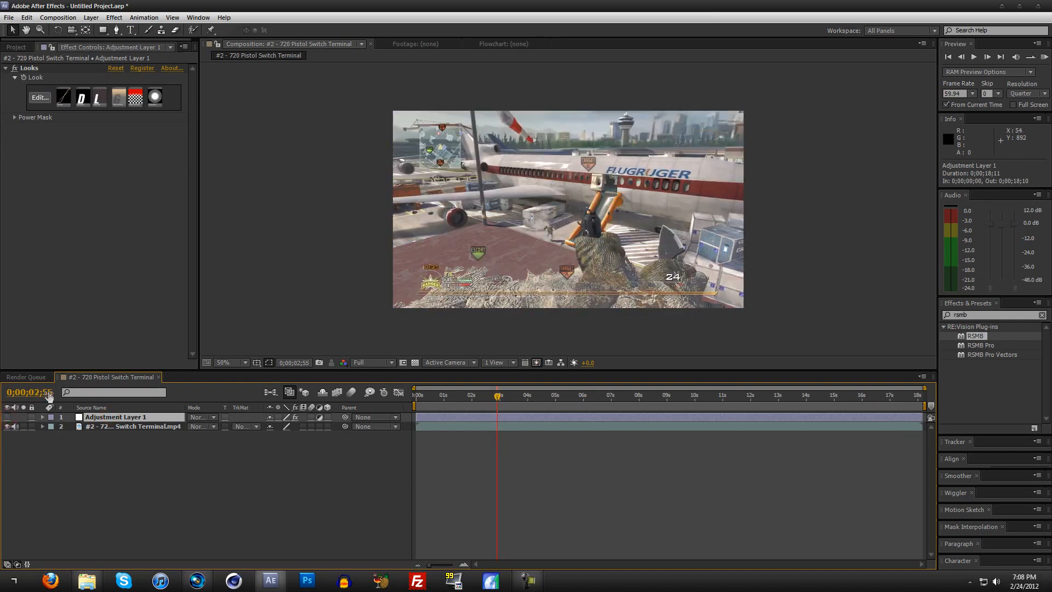
# Step: Apply the Venetian Blinds transition effect to the Switch Terminal clip and set its Transition Completion to 5%
pyautogui.click(1042, 315)
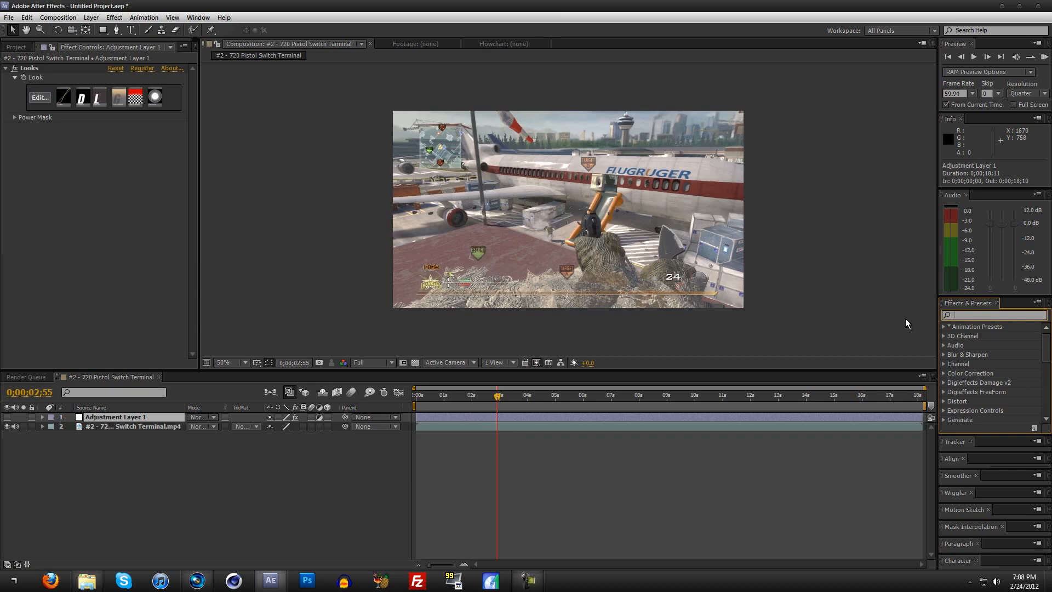
pyautogui.write('vene')
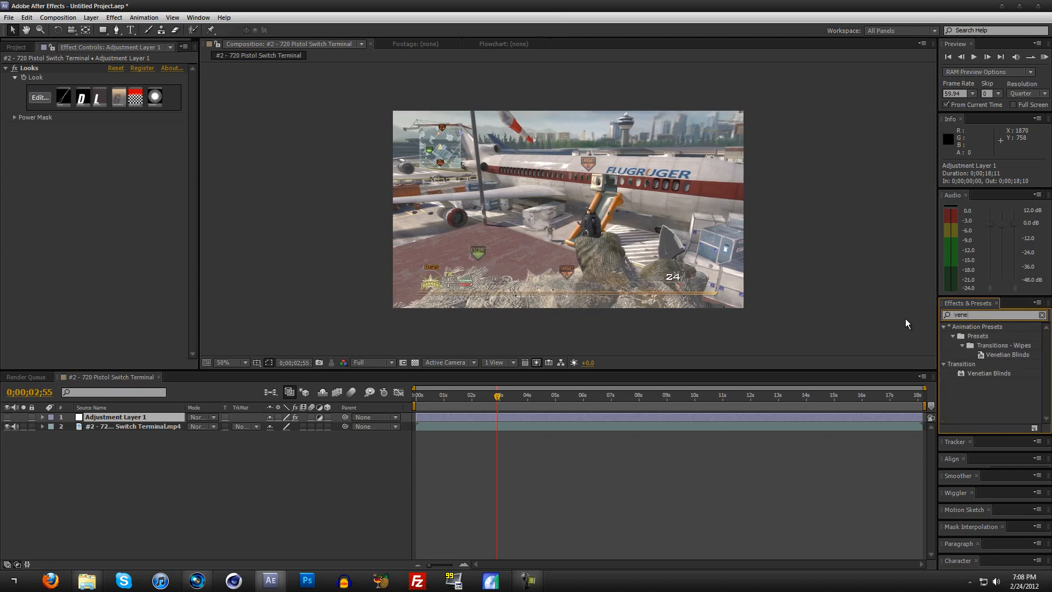
pyautogui.click(972, 364)
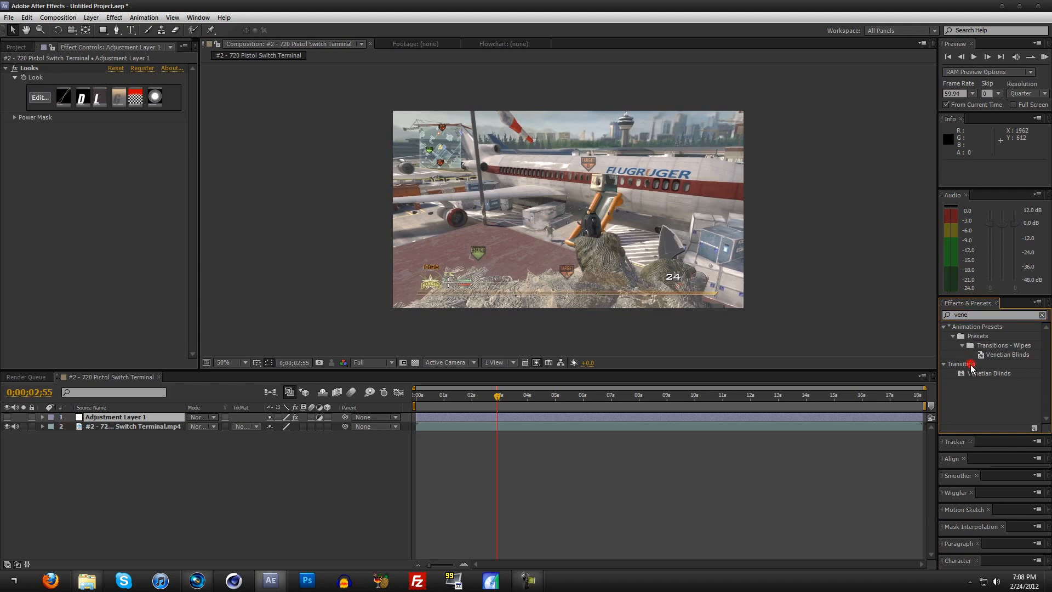
pyautogui.moveTo(987, 374); pyautogui.dragTo(149, 428)
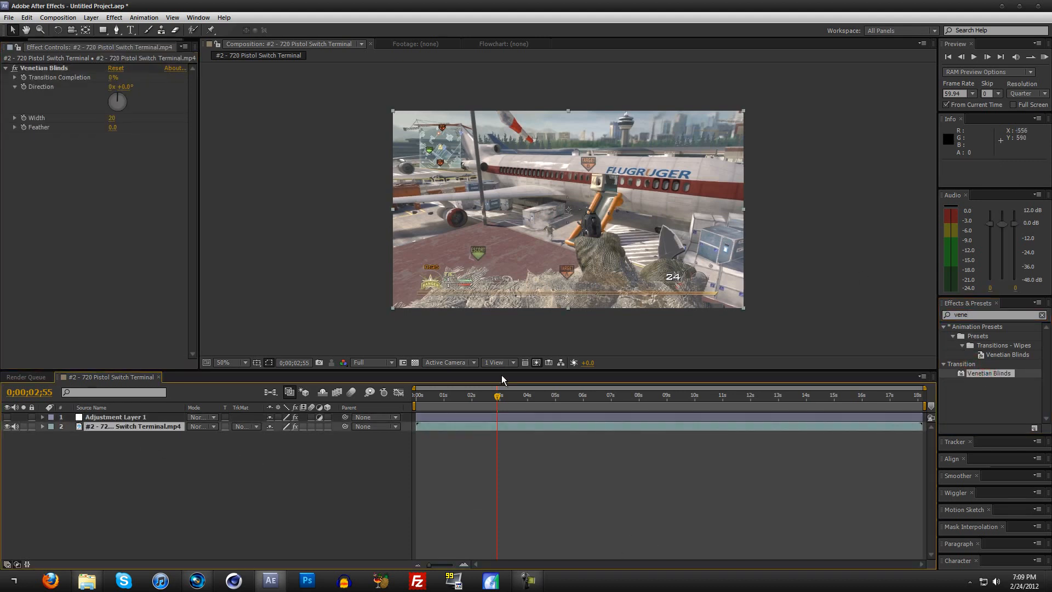
pyautogui.moveTo(109, 78); pyautogui.dragTo(112, 78)
pyautogui.click(110, 80)
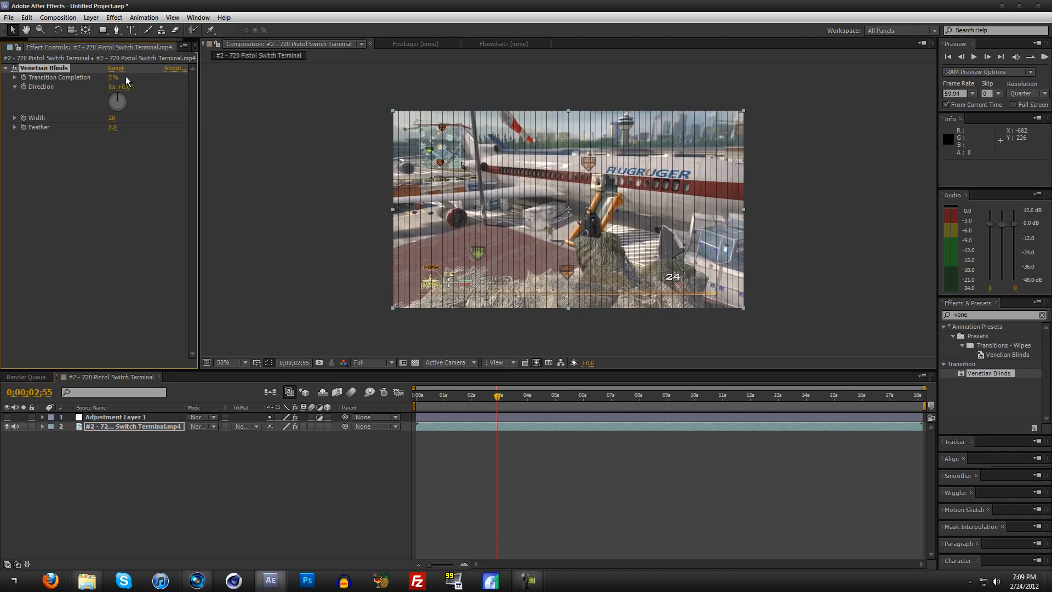
# Step: Set the Venetian Blinds Direction to 35° and the Width to 15 on the Switch Terminal clip
pyautogui.moveTo(125, 87); pyautogui.dragTo(148, 87)
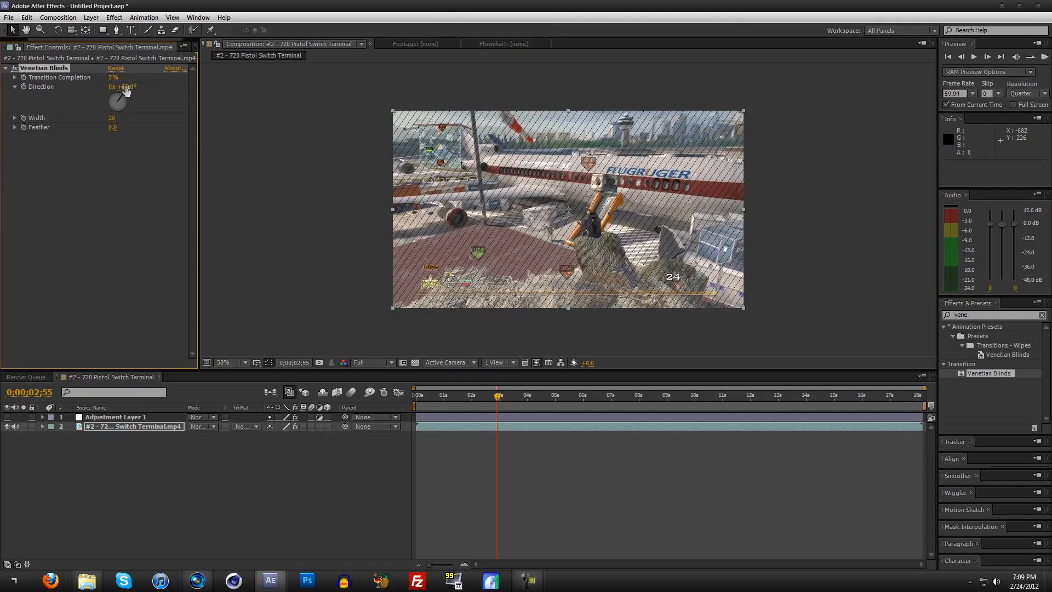
pyautogui.moveTo(112, 119); pyautogui.dragTo(92, 120)
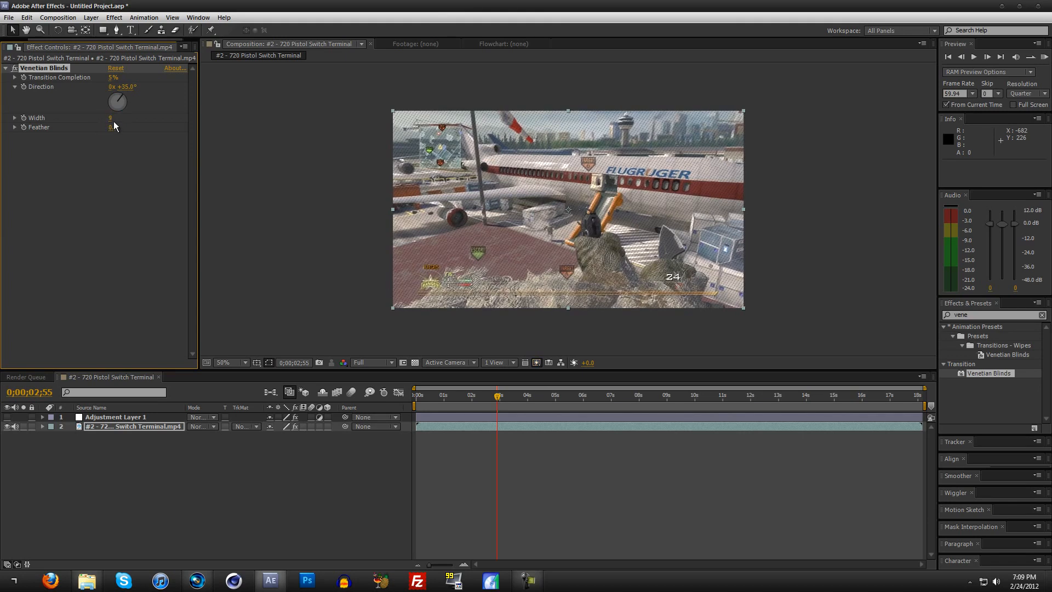
pyautogui.press('Return')
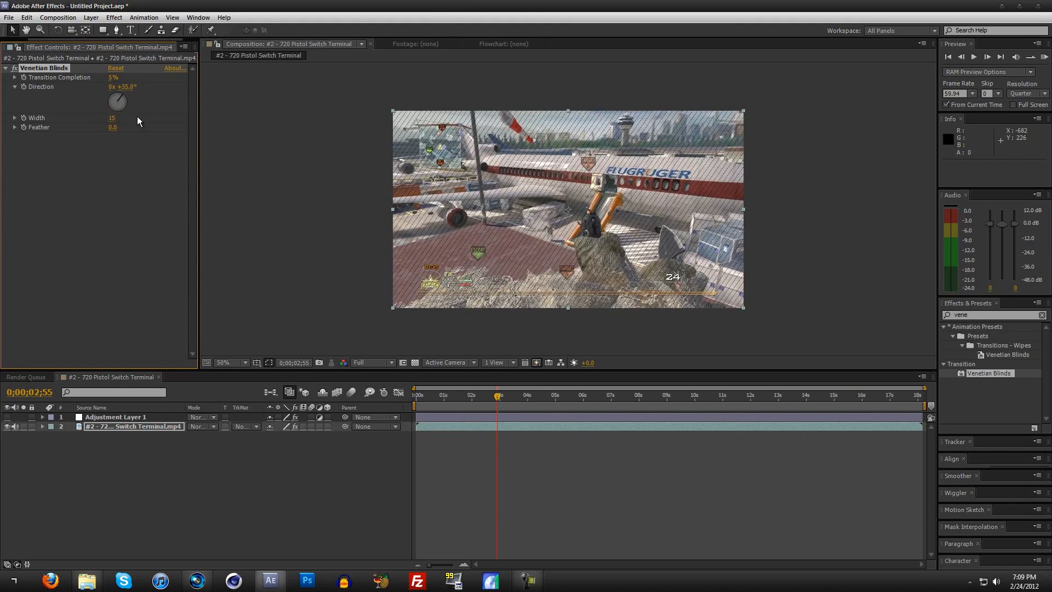
# Step: Set the Venetian Blinds Feather to 5.0 and the Transition Completion to 3%
pyautogui.moveTo(115, 129)
pyautogui.mouseDown()
pyautogui.moveTo(159, 130)
pyautogui.moveTo(102, 132)
pyautogui.mouseUp()
pyautogui.click(112, 127)
pyautogui.click(114, 145)
pyautogui.moveTo(111, 130); pyautogui.dragTo(109, 129)
pyautogui.click(113, 135)
pyautogui.click(114, 143)
pyautogui.click(110, 78)
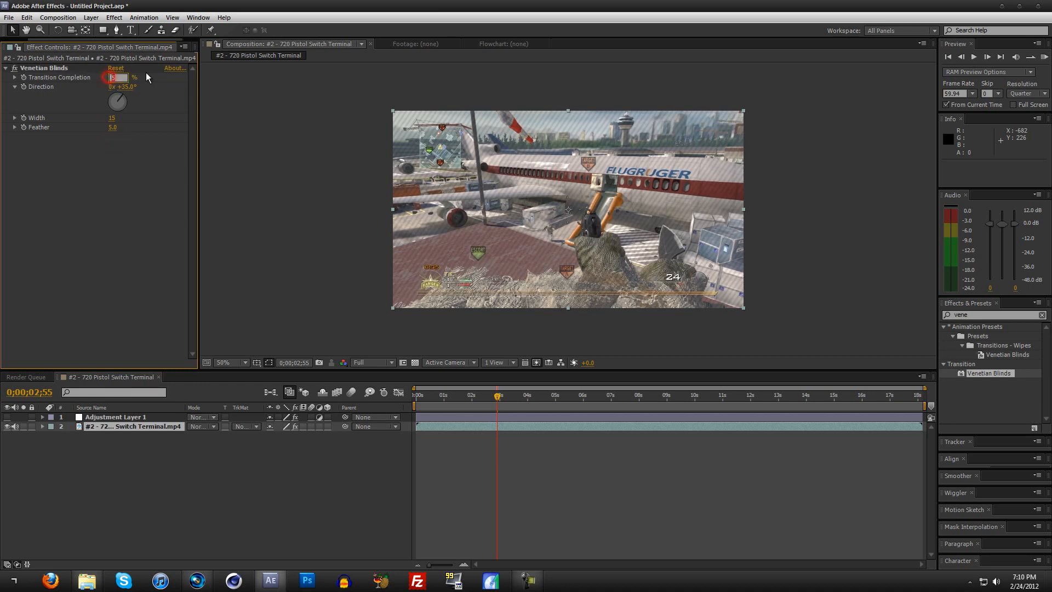
pyautogui.write('3')
pyautogui.press('Return')
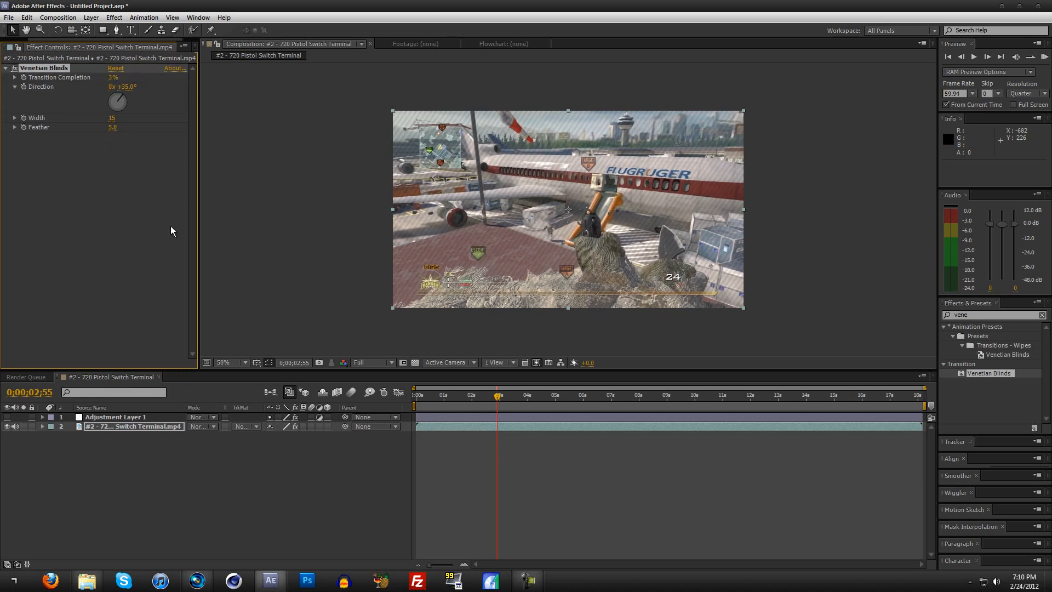
# Step: Review the feathered diagonal lines over the clip from 0;00;03;52 to 0;00;10;24
pyautogui.click(524, 400)
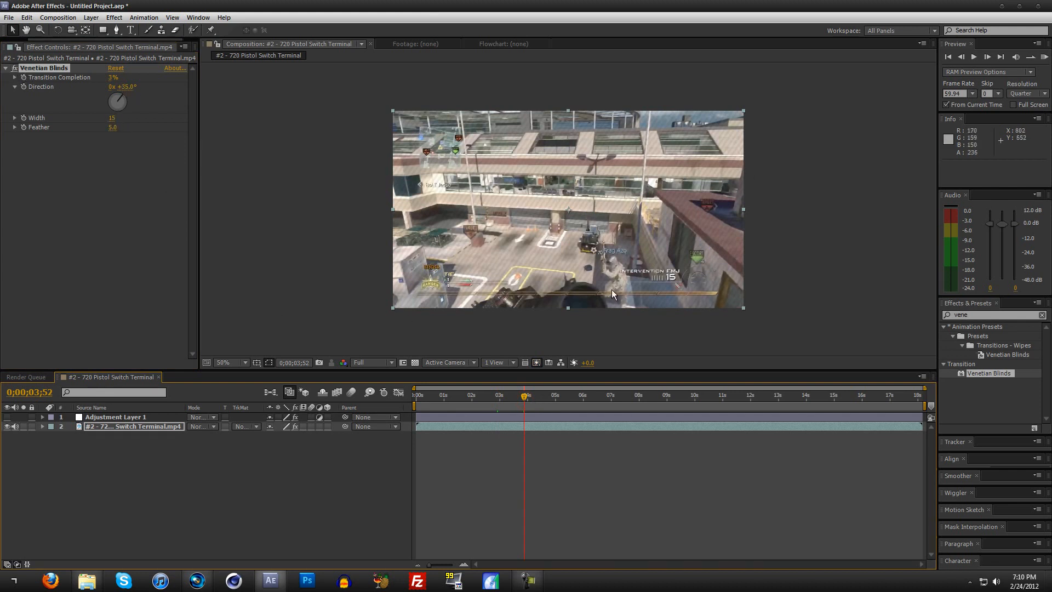
pyautogui.moveTo(568, 400); pyautogui.dragTo(647, 393)
pyautogui.moveTo(675, 396); pyautogui.dragTo(706, 396)
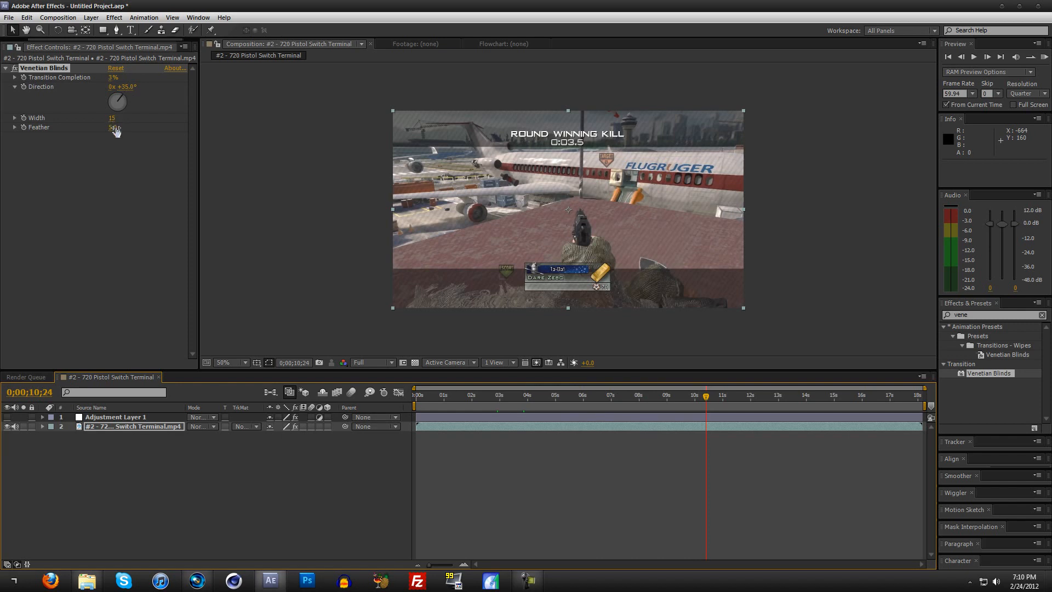
# Step: At 0;00;02;42, set the Venetian Blinds Width to 8 and Feather to 0.0, and check the lines at 0;00;10;14
pyautogui.click(491, 395)
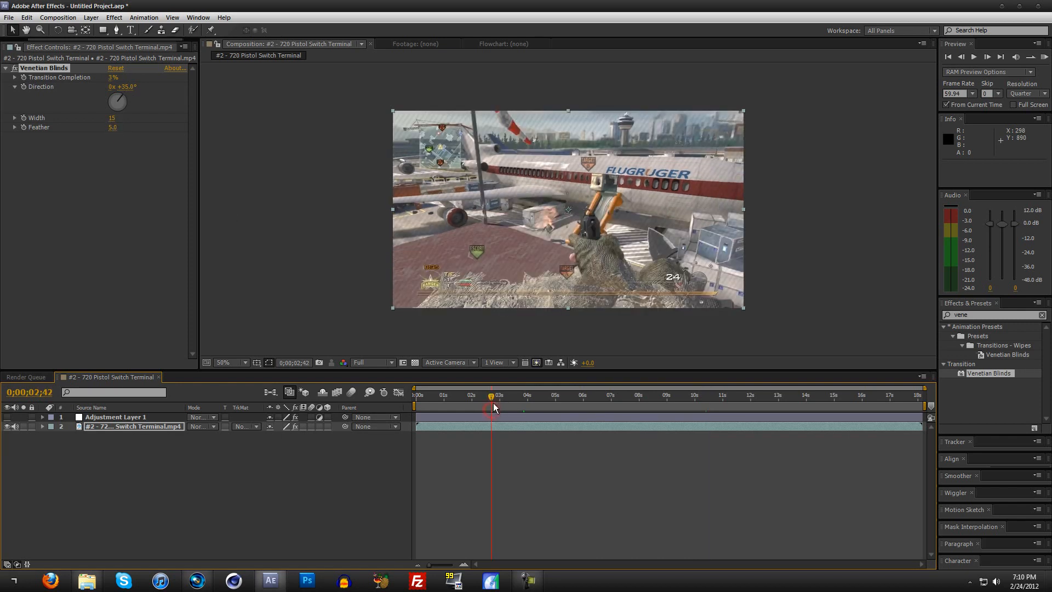
pyautogui.moveTo(112, 125)
pyautogui.mouseDown()
pyautogui.moveTo(122, 124)
pyautogui.moveTo(107, 118)
pyautogui.mouseUp()
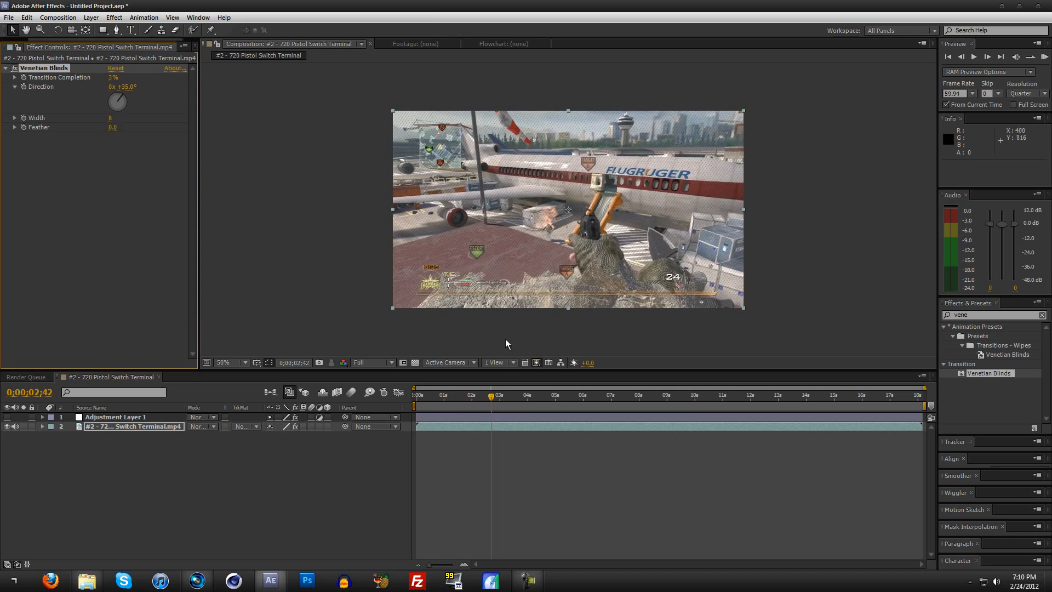
pyautogui.moveTo(532, 394); pyautogui.dragTo(701, 397)
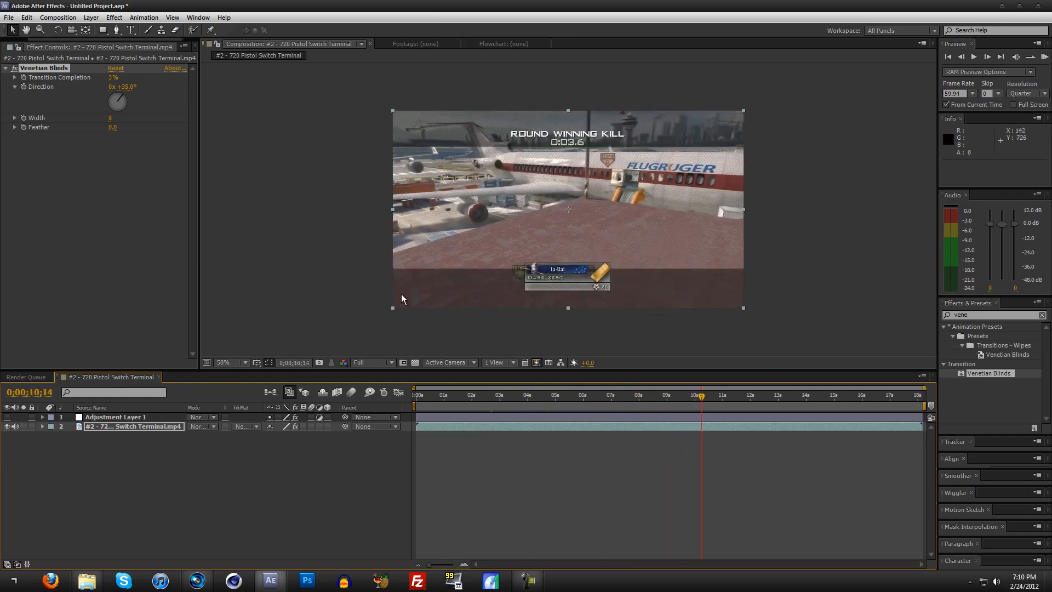
# Step: Switch to Vegas Pro, place the #2 - 720 Pistol Switch clip at the timeline start, mute its audio track and go to 00:00:02;12
pyautogui.click(1002, 8)
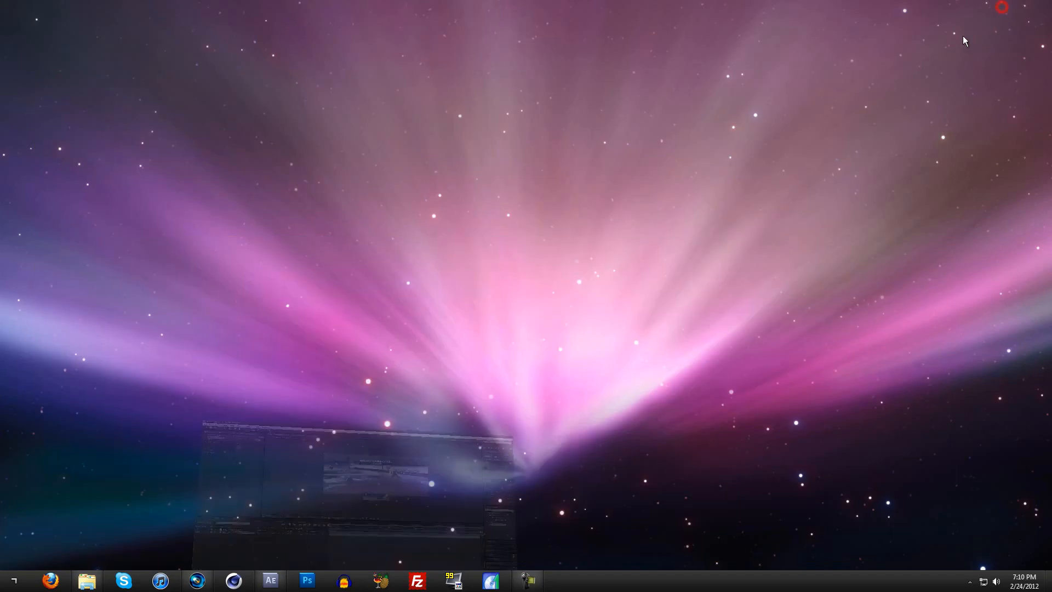
pyautogui.click(198, 581)
pyautogui.moveTo(136, 75); pyautogui.dragTo(165, 378)
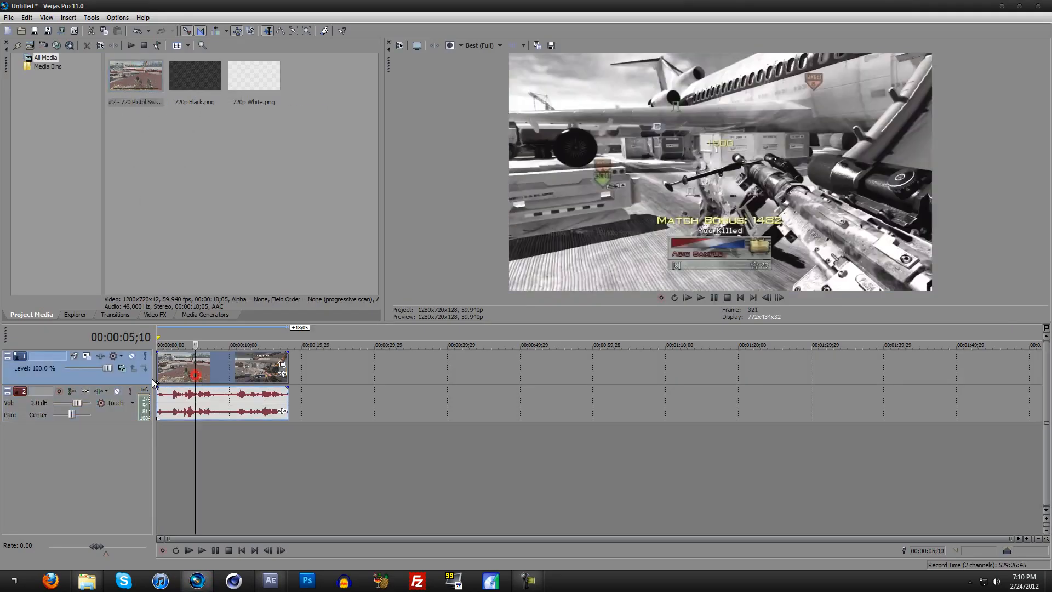
pyautogui.click(117, 391)
pyautogui.click(165, 364)
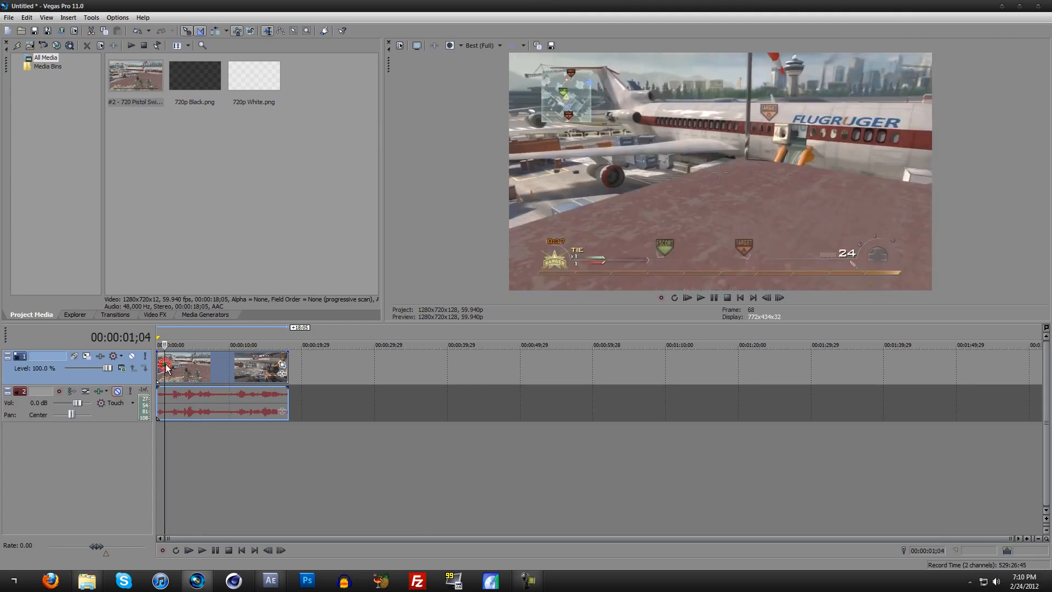
pyautogui.click(174, 368)
# Step: Place 720p White.png on a new track above the gameplay clip and set that track's compositing mode to Screen
pyautogui.moveTo(243, 71); pyautogui.dragTo(178, 385)
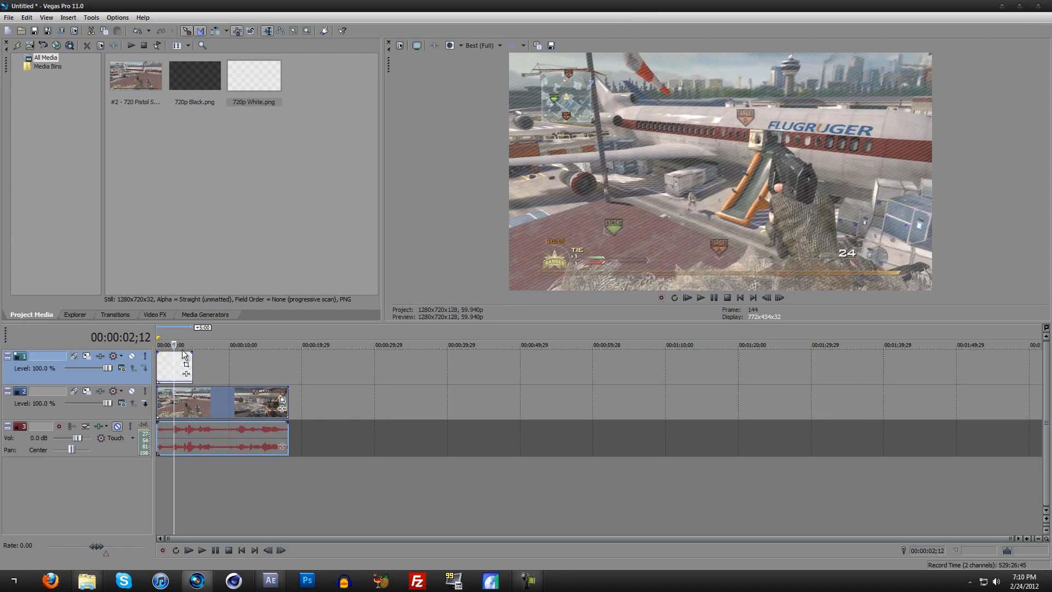
pyautogui.click(123, 368)
pyautogui.click(165, 464)
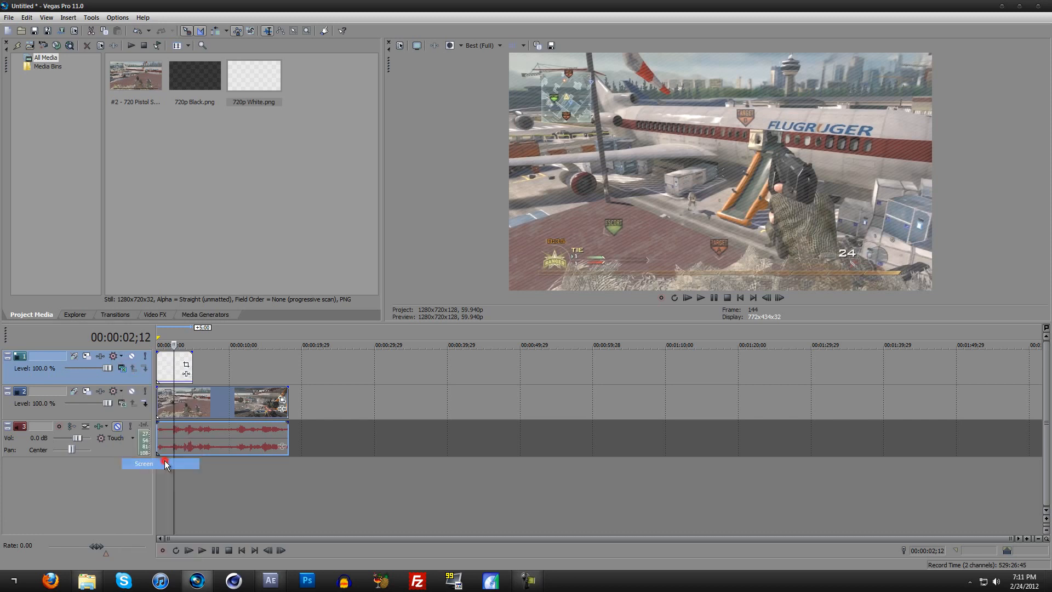
pyautogui.scroll(3, 186, 406)
pyautogui.moveTo(204, 382); pyautogui.dragTo(207, 380)
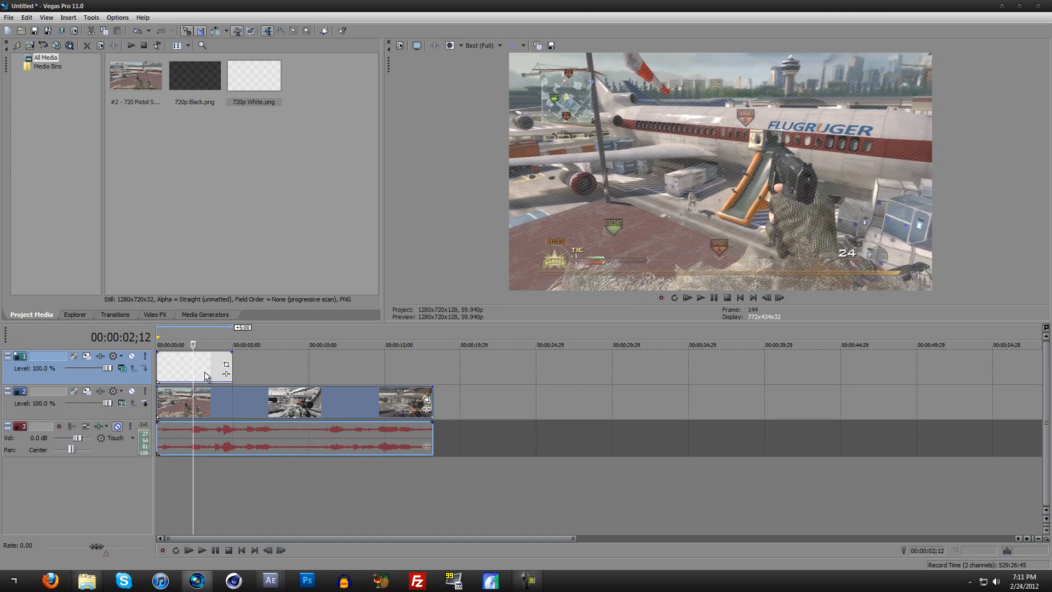
# Step: Extend the 720p White.png overlay to the end of the gameplay clip and preview it at 00:00:12;03
pyautogui.click(164, 330)
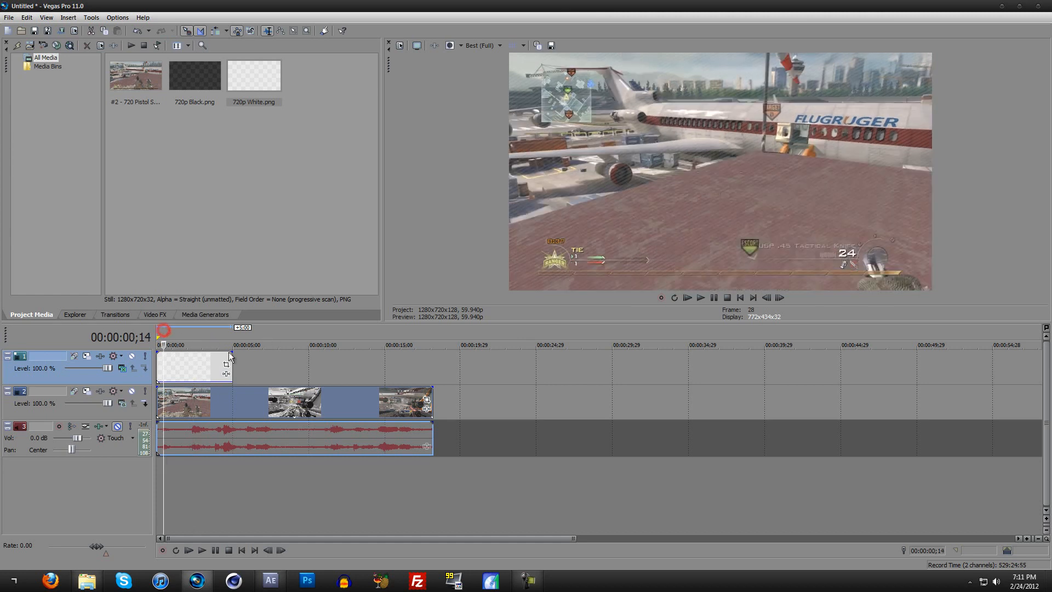
pyautogui.moveTo(232, 367); pyautogui.dragTo(433, 366)
pyautogui.click(303, 328)
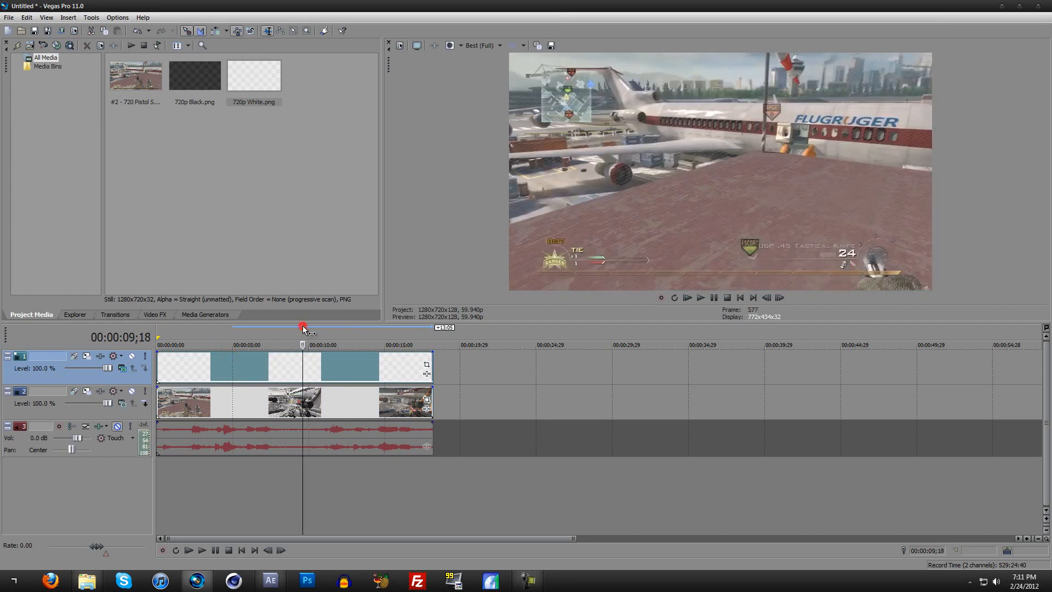
pyautogui.click(340, 329)
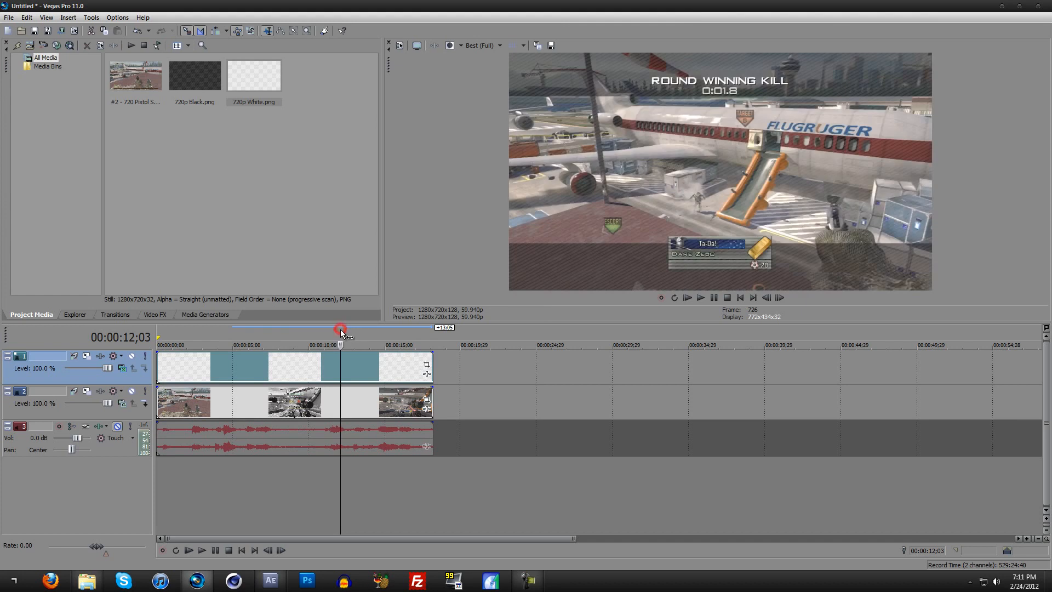
# Step: Replace the 720p White.png overlay on the upper track with 720p Black.png and go to 00:00:02;03
pyautogui.click(238, 367)
pyautogui.press('Delete')
pyautogui.moveTo(202, 78); pyautogui.dragTo(209, 352)
pyautogui.click(189, 364)
# Step: Compare the Source Alpha and Screen compositing modes on the black overlay's track and leave it on Source Alpha
pyautogui.click(123, 368)
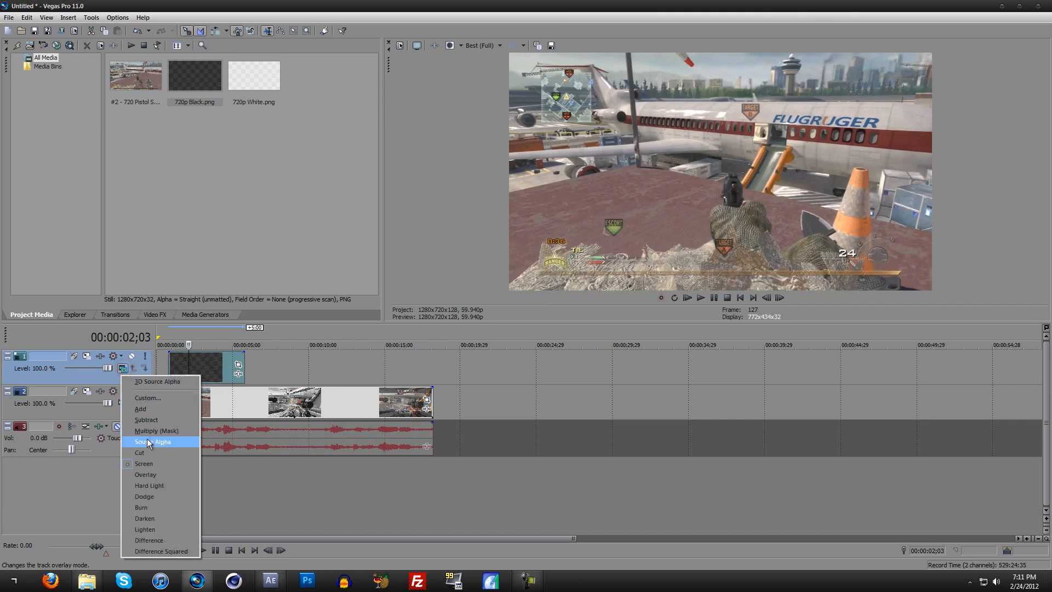
pyautogui.click(148, 442)
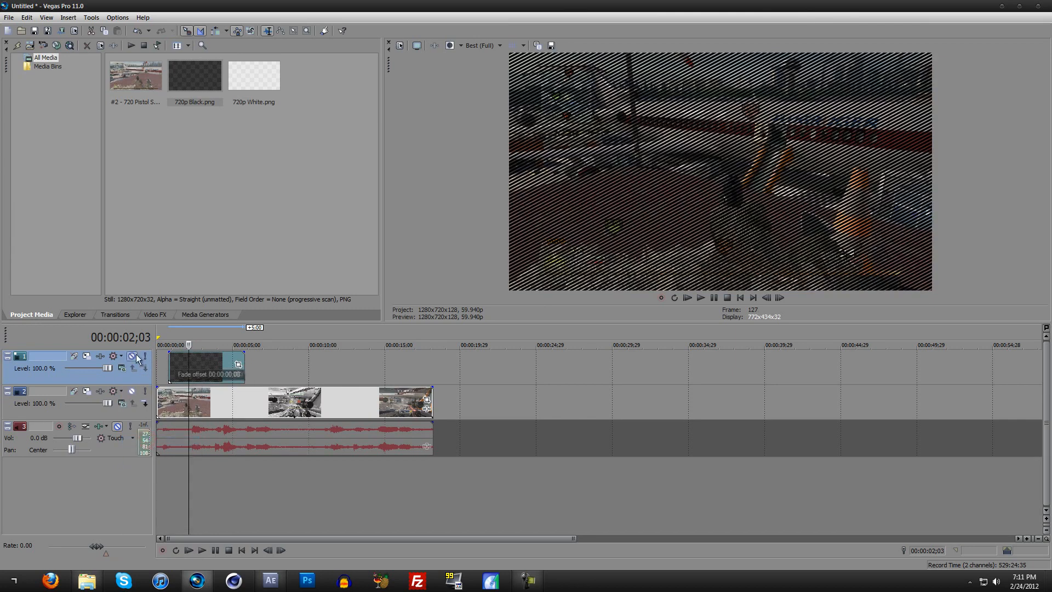
pyautogui.click(123, 369)
pyautogui.click(136, 459)
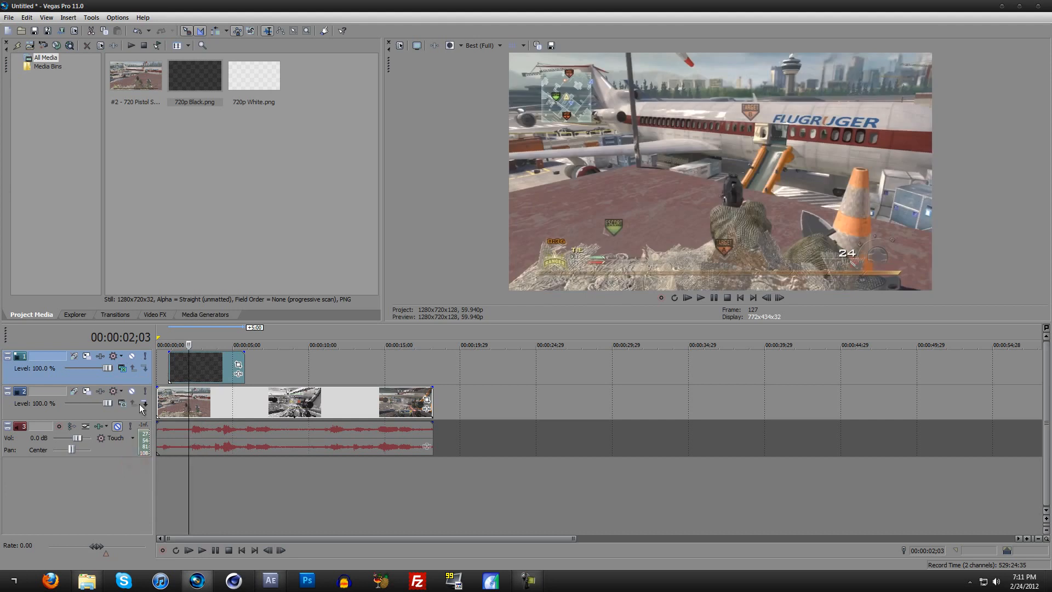
pyautogui.click(123, 368)
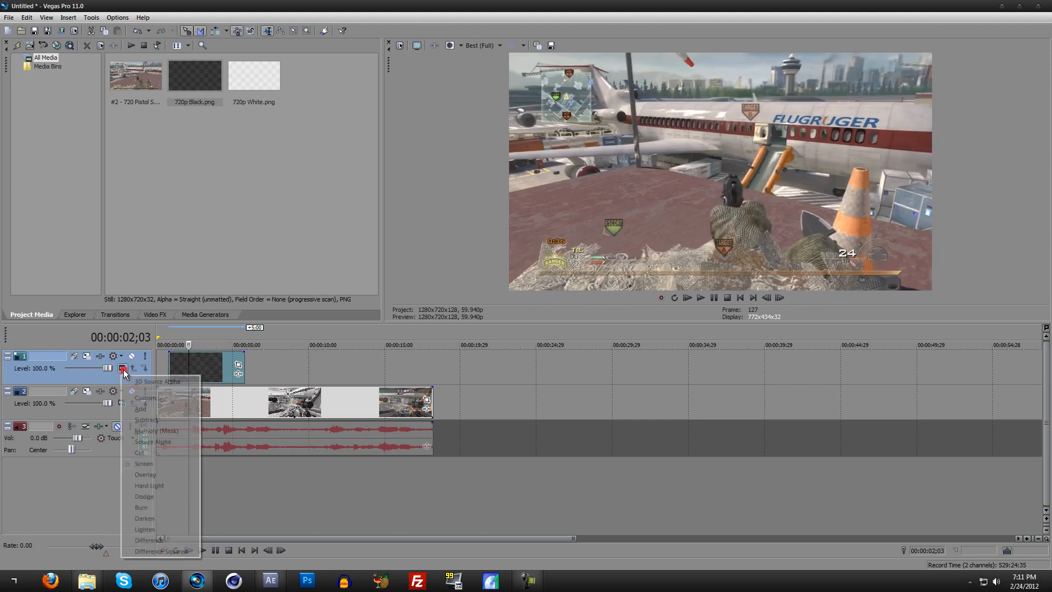
pyautogui.click(149, 437)
# Step: Lower the 720p Black.png overlay's opacity to about 13% and preview it at 00:00:01;19
pyautogui.moveTo(209, 355); pyautogui.dragTo(200, 380)
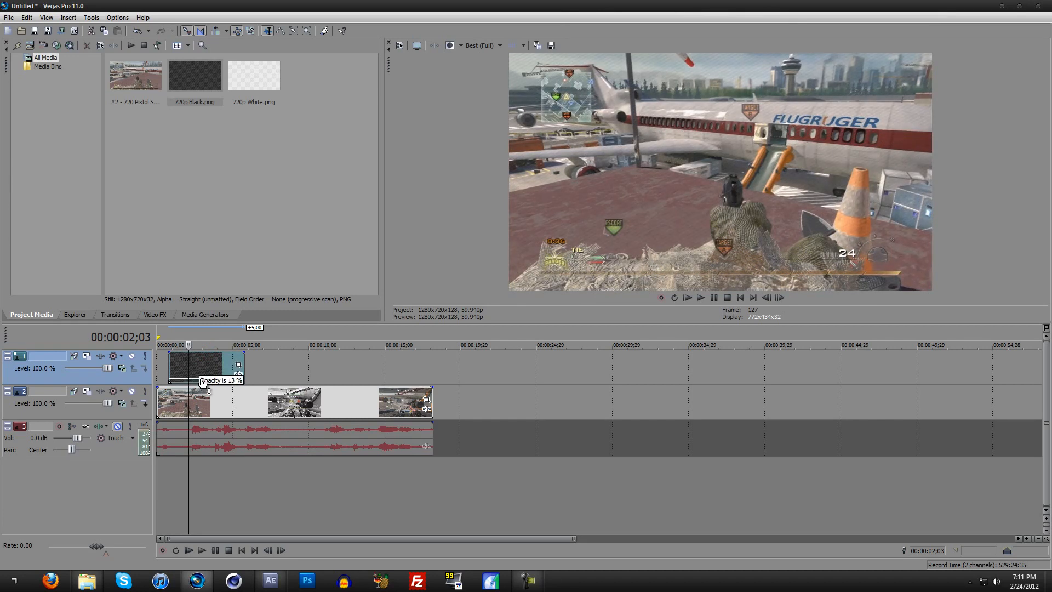
pyautogui.moveTo(195, 332)
pyautogui.mouseDown()
pyautogui.moveTo(209, 330)
pyautogui.moveTo(174, 335)
pyautogui.moveTo(188, 339)
pyautogui.mouseUp()
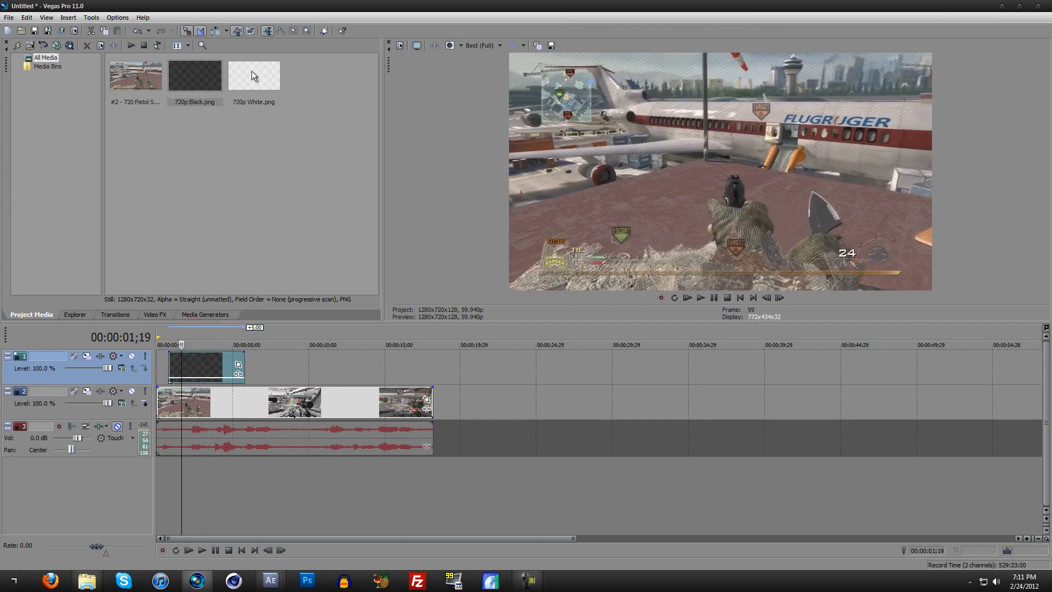
pyautogui.click(252, 168)
pyautogui.click(212, 77)
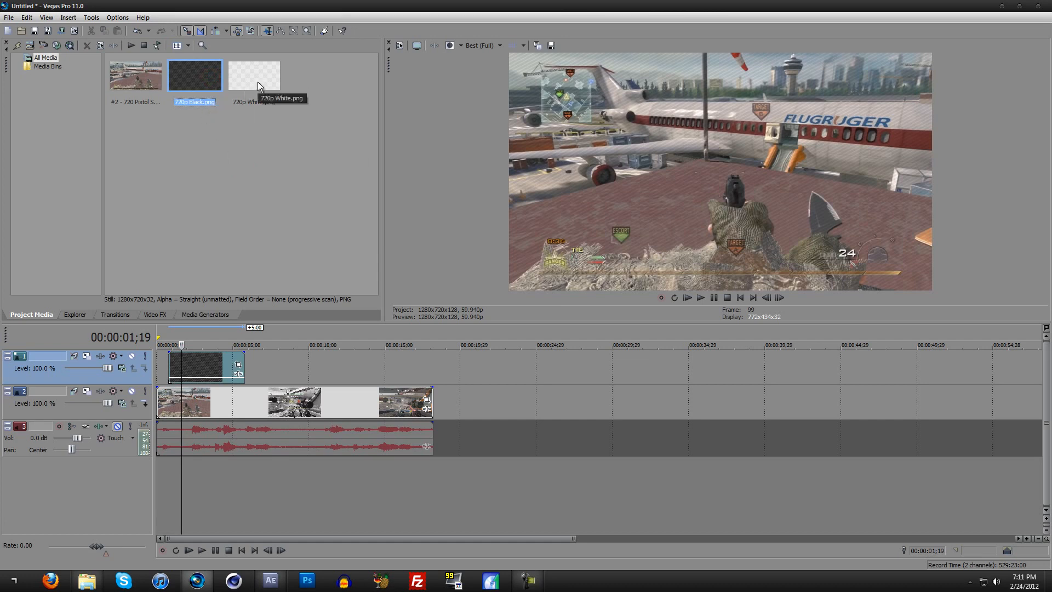
# Step: Switch back to After Effects and move the playhead to 0;00;02;49
pyautogui.click(1001, 6)
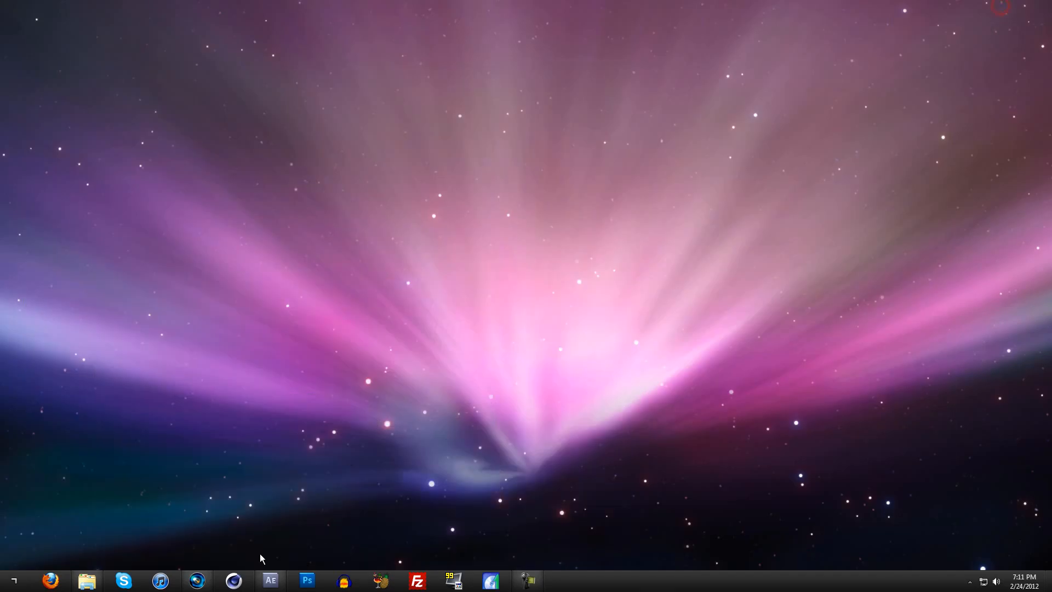
pyautogui.click(266, 579)
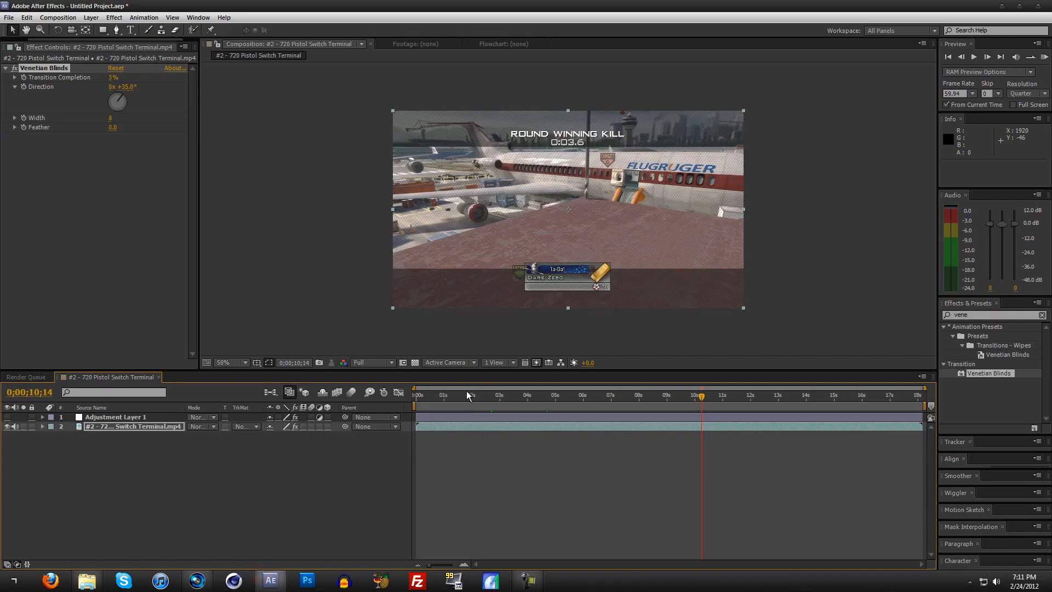
pyautogui.moveTo(473, 396); pyautogui.dragTo(499, 391)
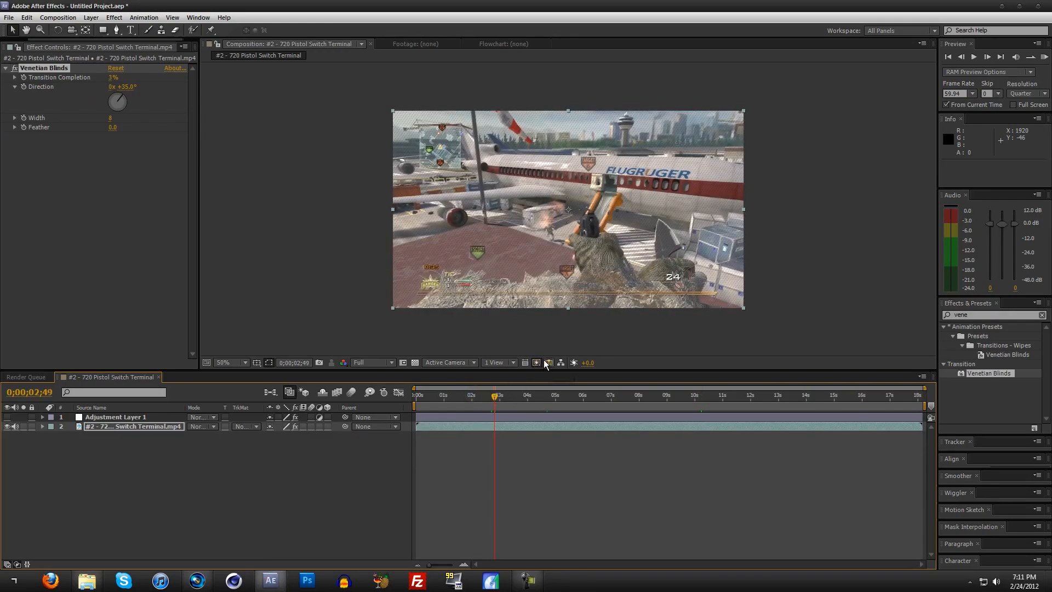
# Step: Examine the Venetian Blinds lines up close at 100% and 200% magnification, and return the preview to 50%
pyautogui.press('.')
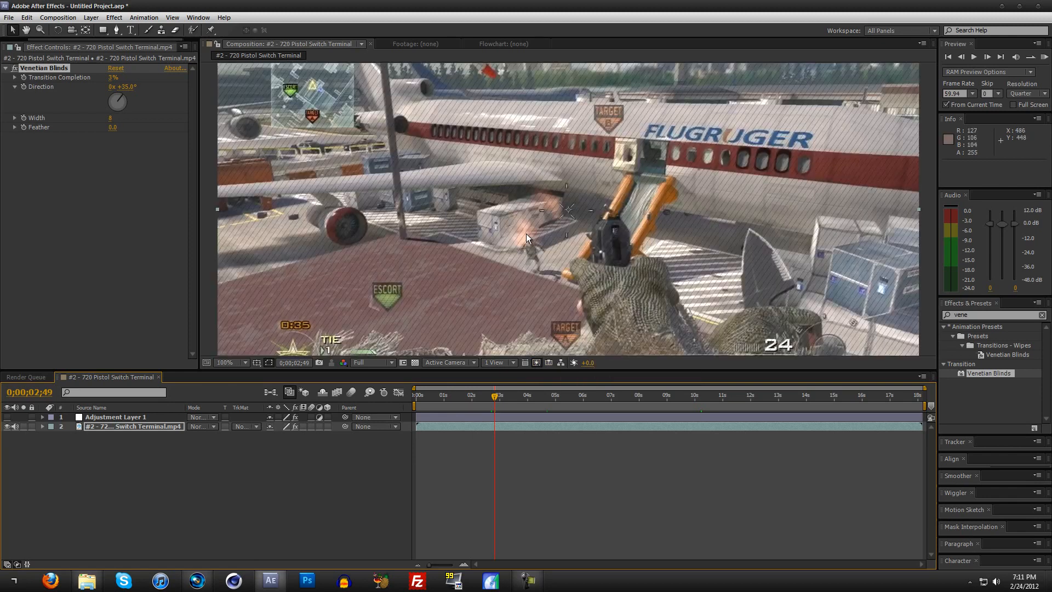
pyautogui.press('.')
pyautogui.press('.')
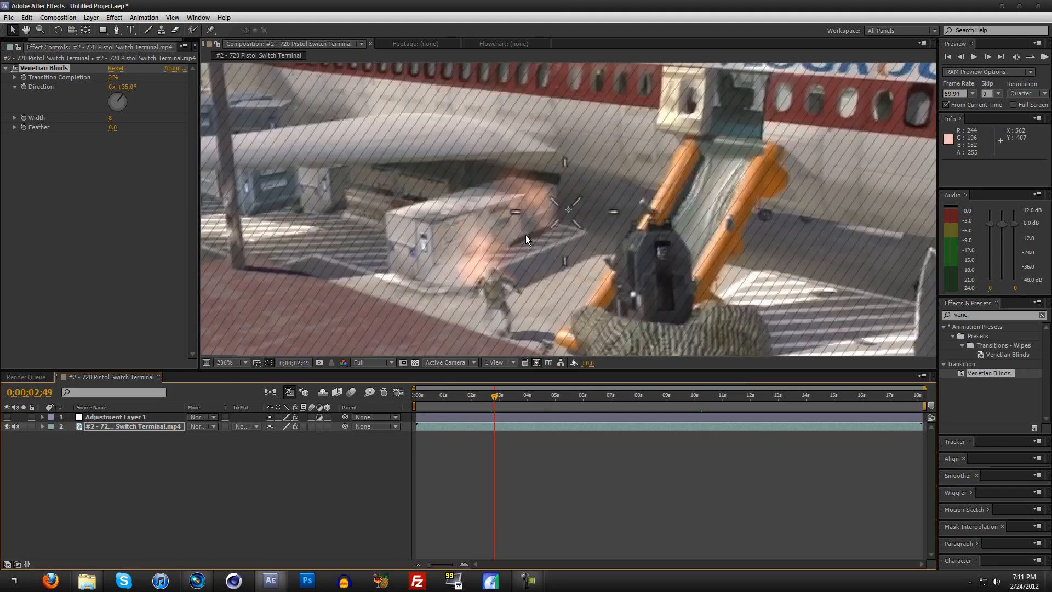
pyautogui.press(',')
pyautogui.press(',')
pyautogui.press(',')
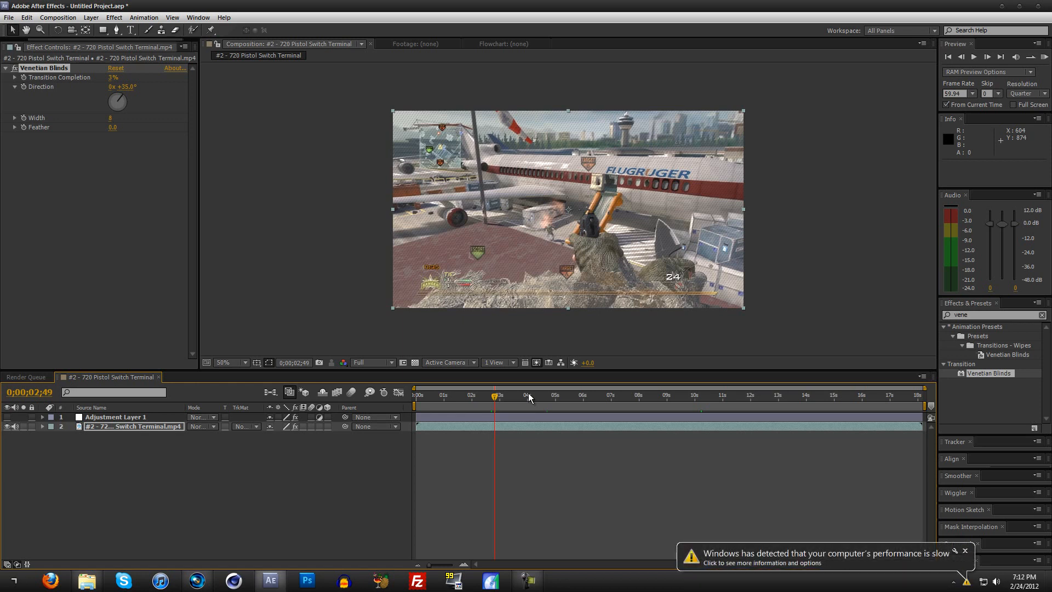
pyautogui.click(965, 552)
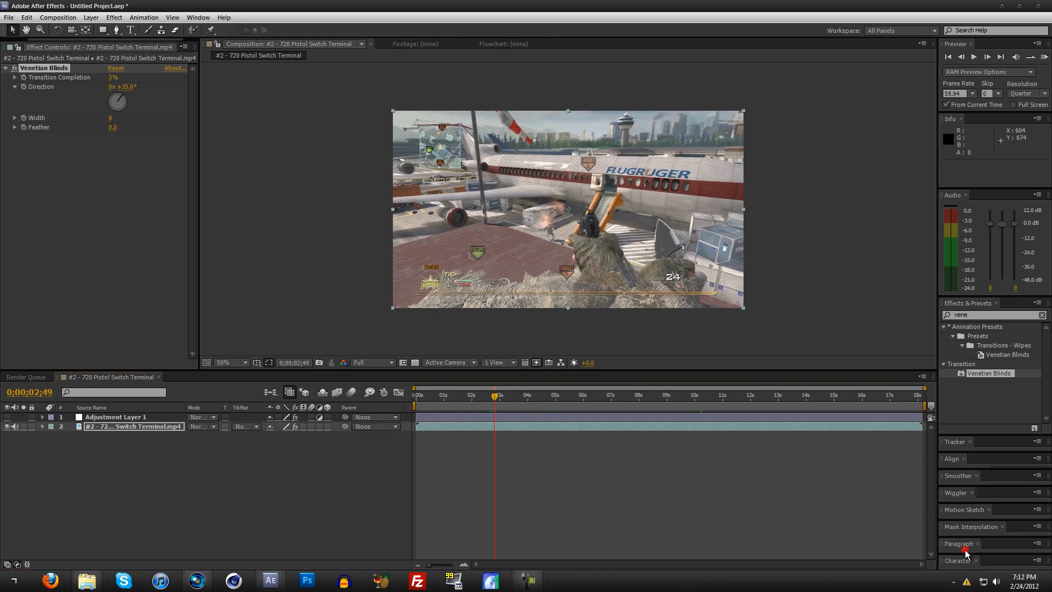
pyautogui.click(528, 581)
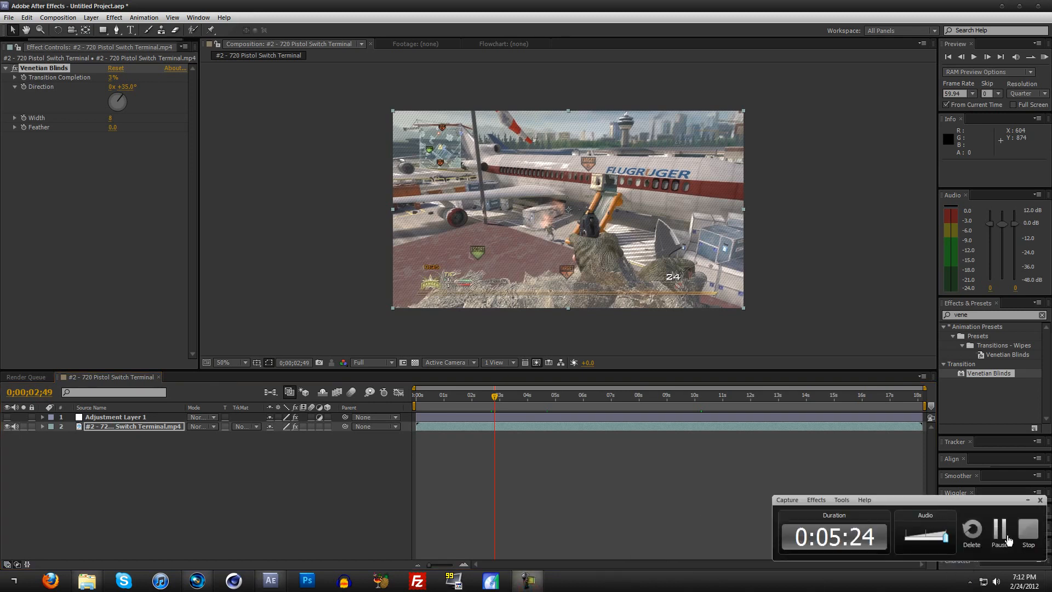